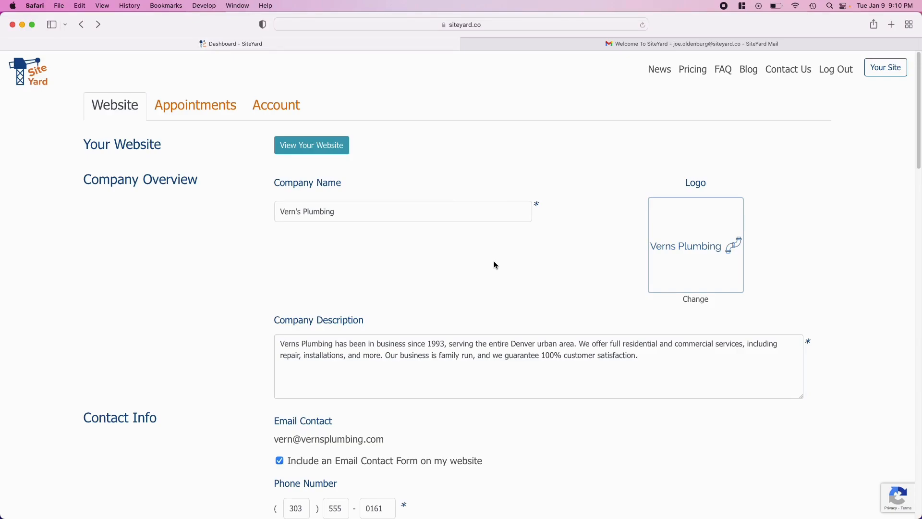
# Step: Go to the siteyard.co home page in Safari
pyautogui.scroll(-10, 495, 264)
pyautogui.scroll(-6, 493, 264)
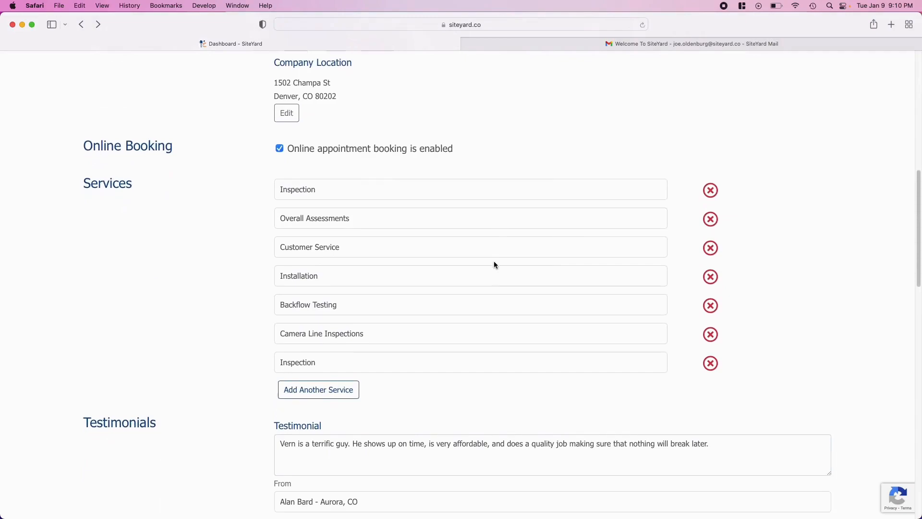
pyautogui.scroll(-15, 494, 261)
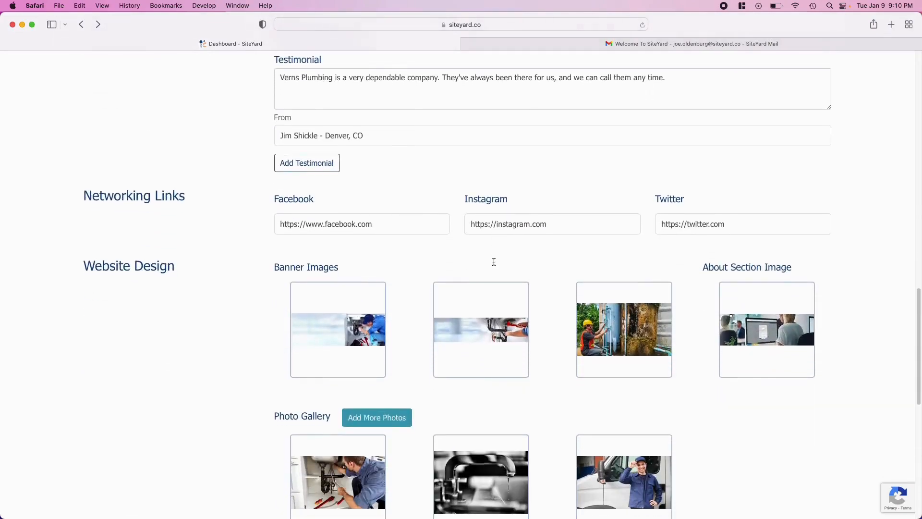
pyautogui.scroll(-1, 494, 262)
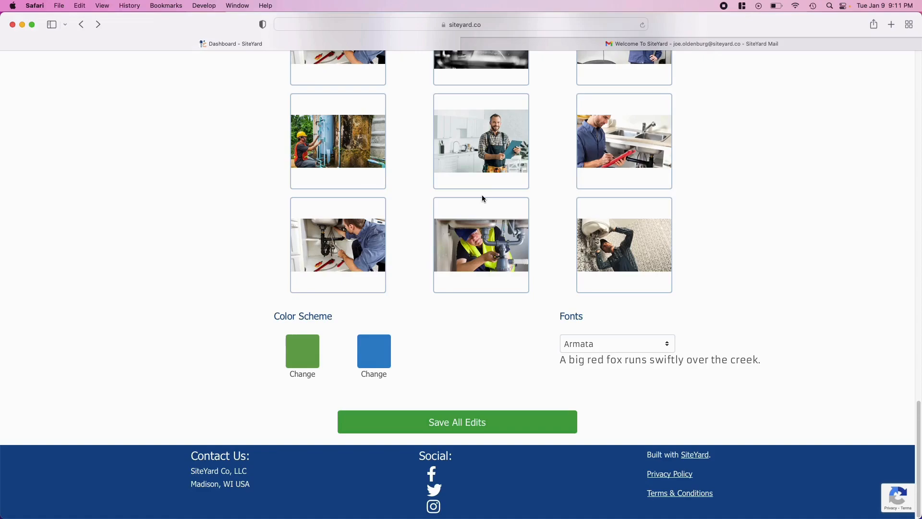
pyautogui.click(460, 27)
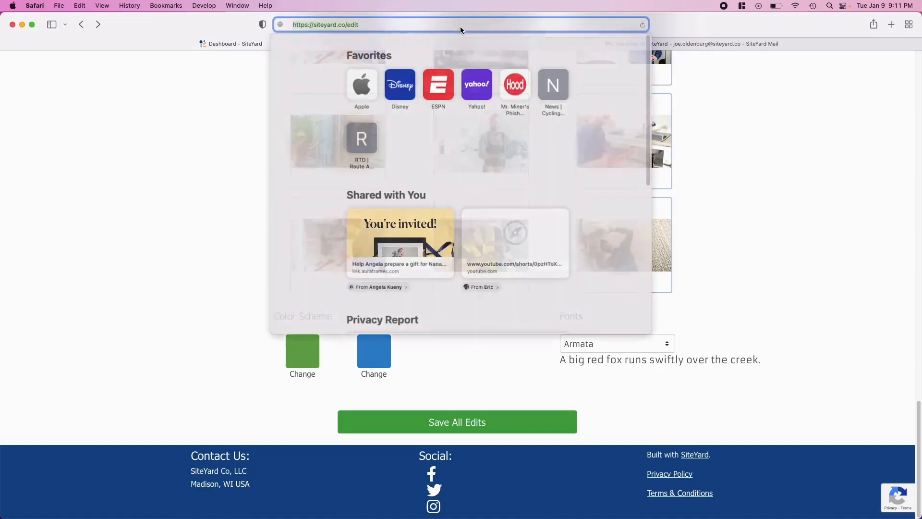
pyautogui.write('sitey')
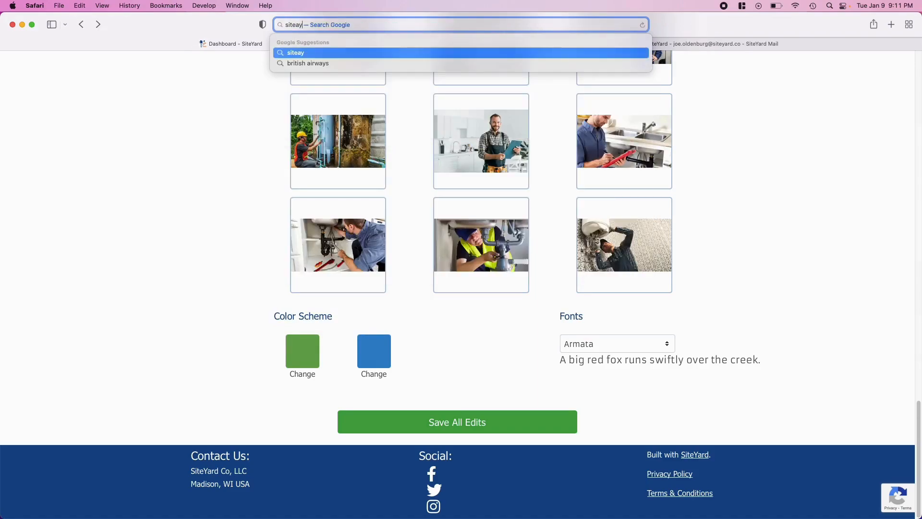
pyautogui.press('Return')
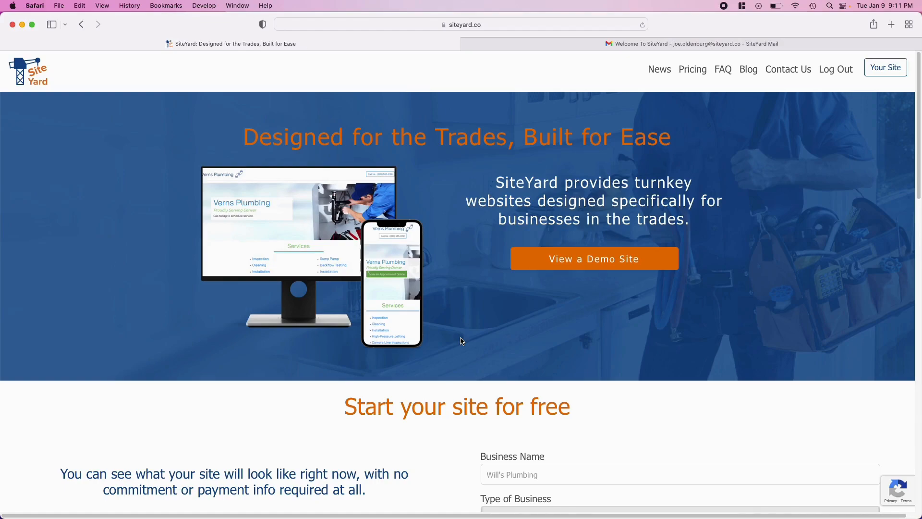
# Step: Scroll to the features section and begin the SiteYard Pro trial sign-up
pyautogui.scroll(-5, 461, 340)
pyautogui.moveTo(377, 220); pyautogui.dragTo(568, 221)
pyautogui.scroll(-5, 397, 350)
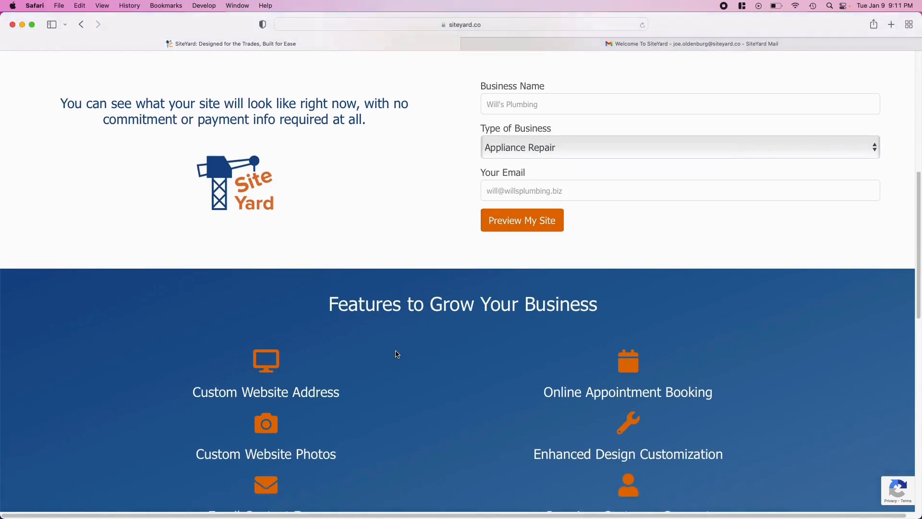
pyautogui.scroll(-3, 397, 354)
pyautogui.click(368, 175)
pyautogui.moveTo(368, 174); pyautogui.dragTo(582, 172)
pyautogui.click(485, 321)
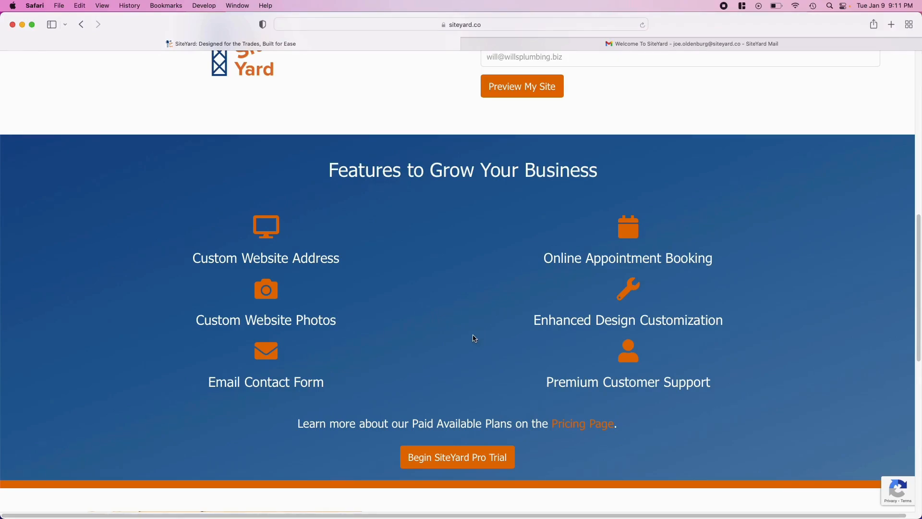
pyautogui.click(462, 459)
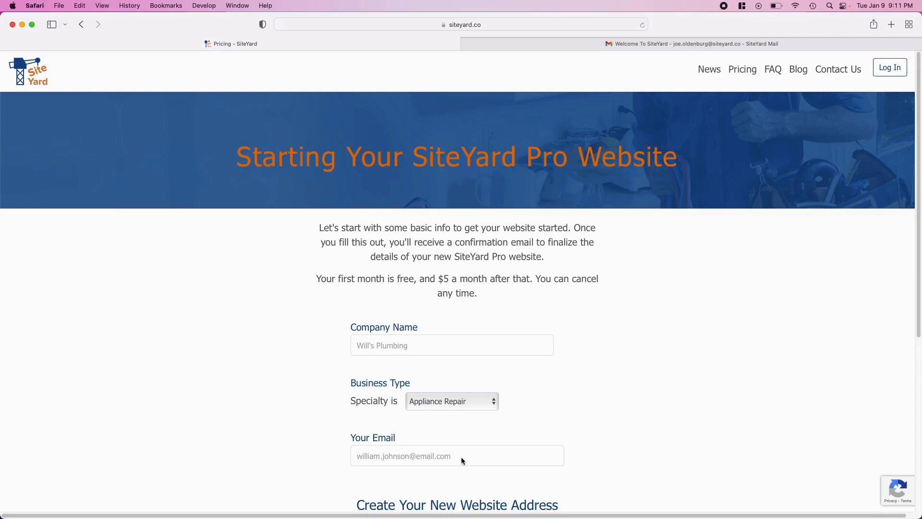
# Step: Enter 'Joes HVAC WI' as the company name
pyautogui.moveTo(335, 227); pyautogui.dragTo(629, 238)
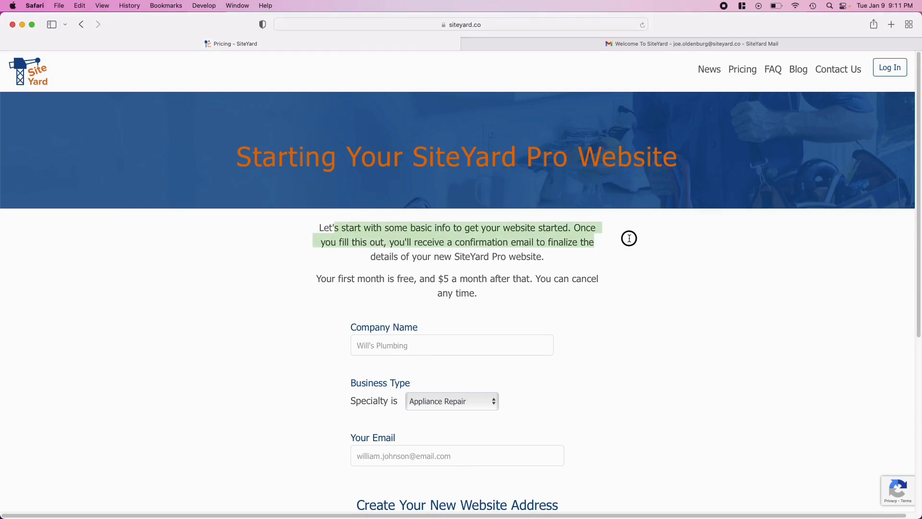
pyautogui.click(629, 238)
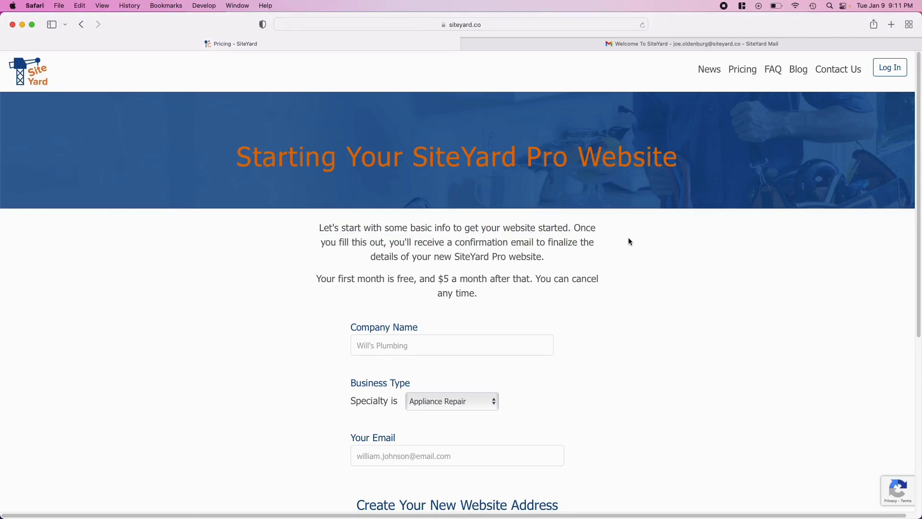
pyautogui.scroll(-5, 629, 241)
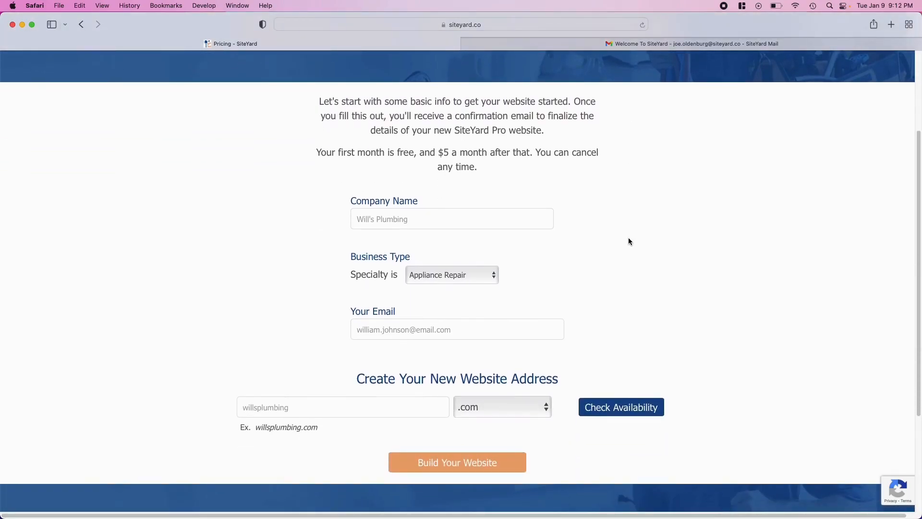
pyautogui.click(450, 219)
pyautogui.write('Joes HVAC WI')
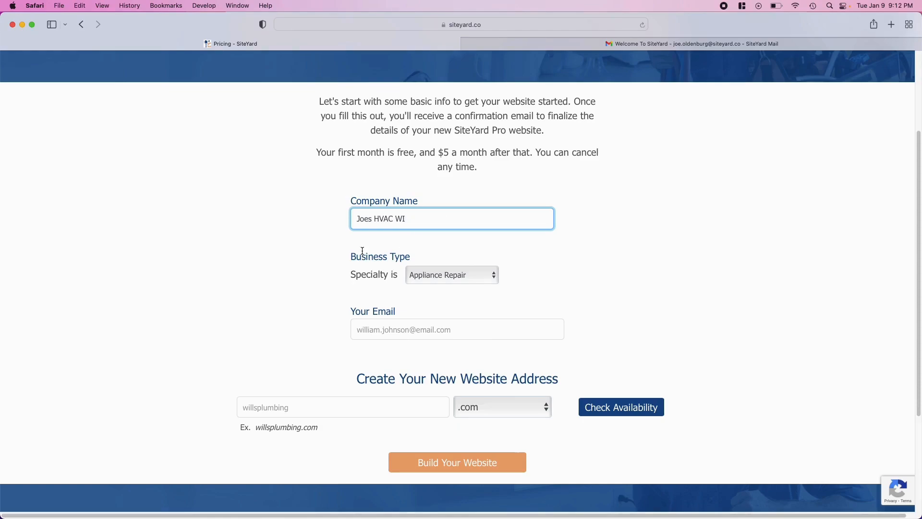
# Step: Choose HVAC as the business specialty and fill in the account e-mail address
pyautogui.moveTo(362, 255); pyautogui.dragTo(445, 255)
pyautogui.click(447, 282)
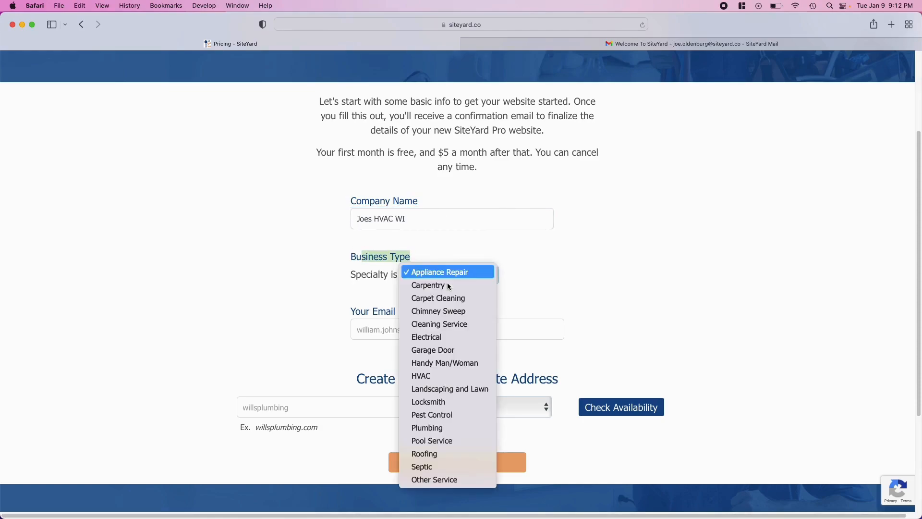
pyautogui.click(439, 377)
pyautogui.click(402, 331)
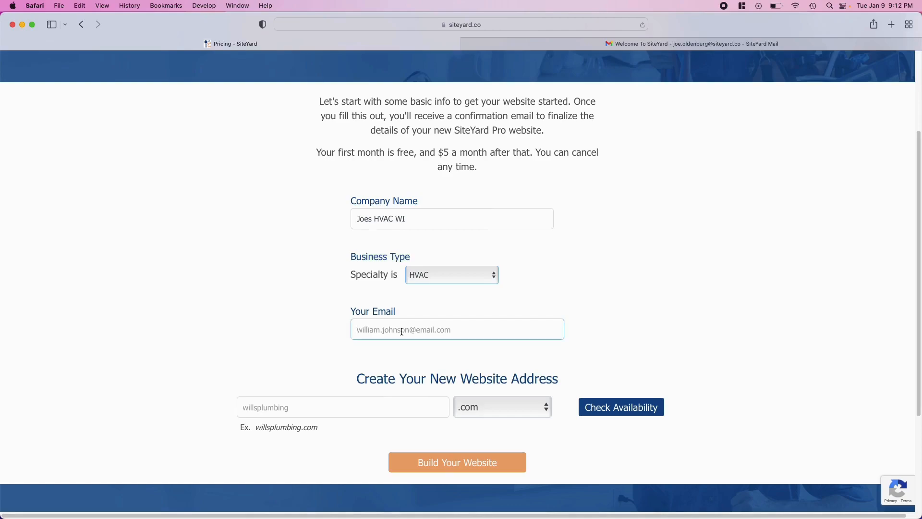
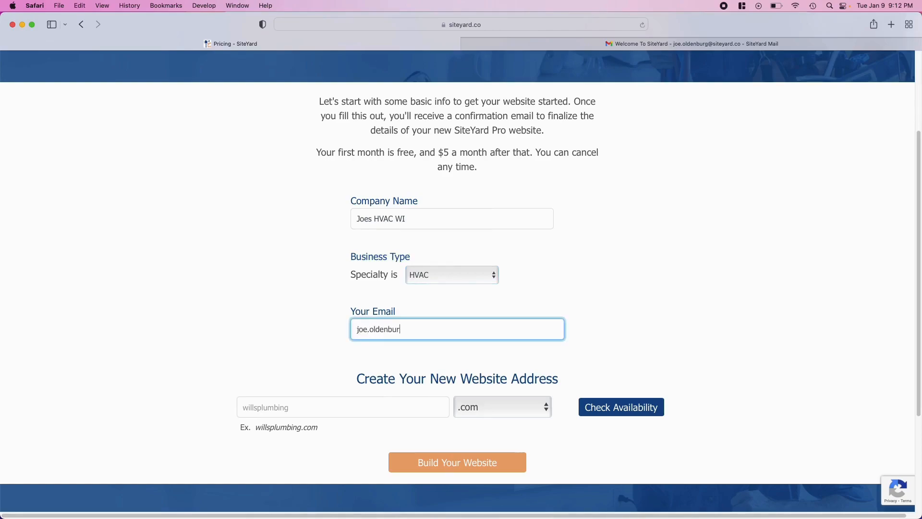
pyautogui.moveTo(371, 381); pyautogui.dragTo(533, 381)
pyautogui.click(534, 380)
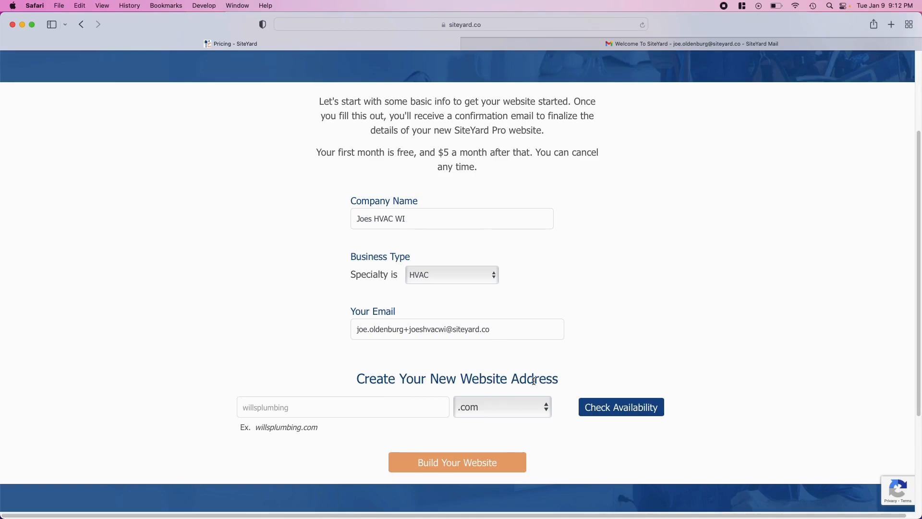
# Step: Check that joeshvacwi with .com is available and use joeshvacwi.com as the site address
pyautogui.click(353, 406)
pyautogui.write('joeshvacwi')
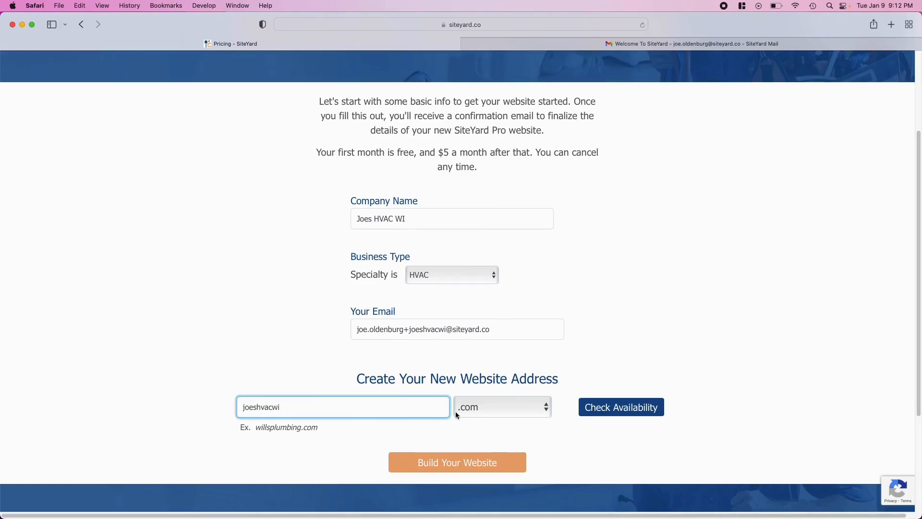
pyautogui.click(473, 408)
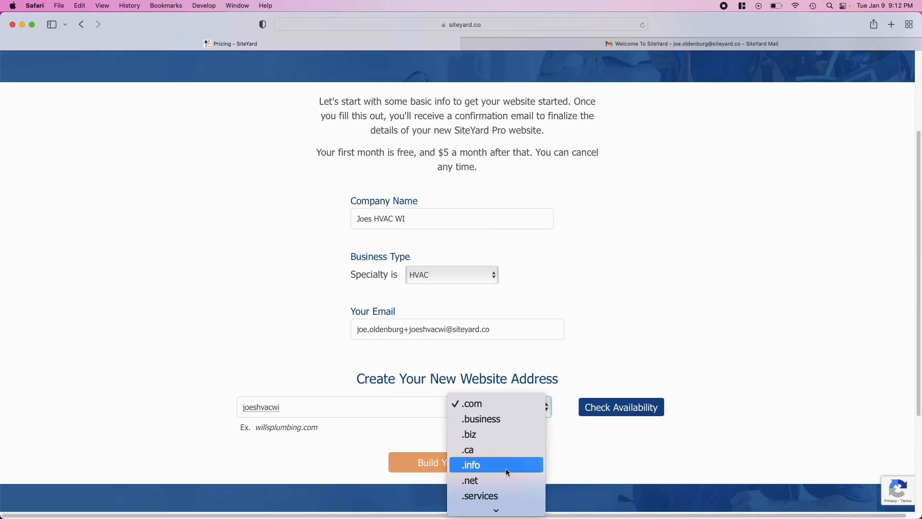
pyautogui.scroll(-3, 506, 468)
pyautogui.scroll(-5, 506, 468)
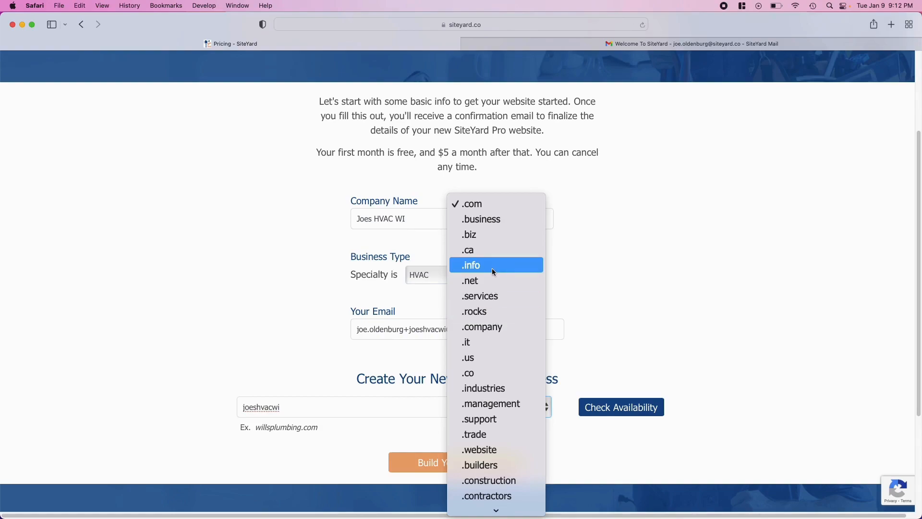
pyautogui.click(494, 203)
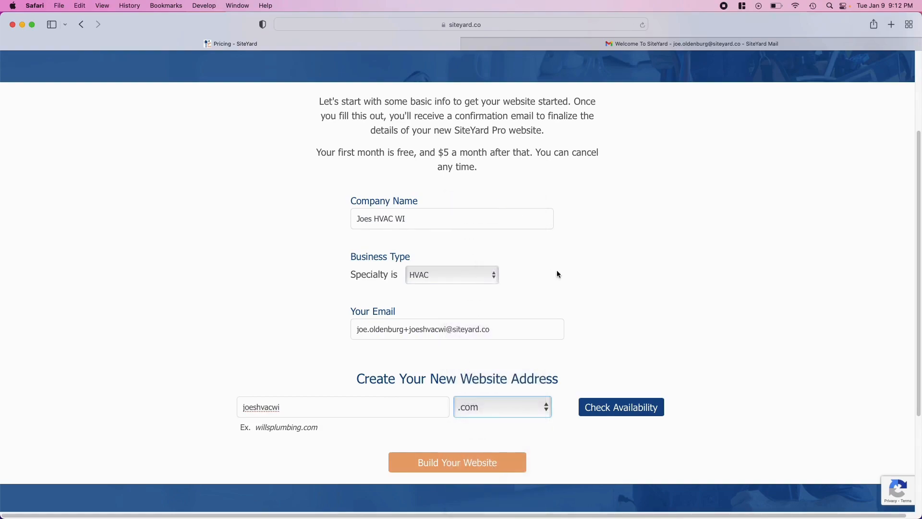
pyautogui.click(619, 407)
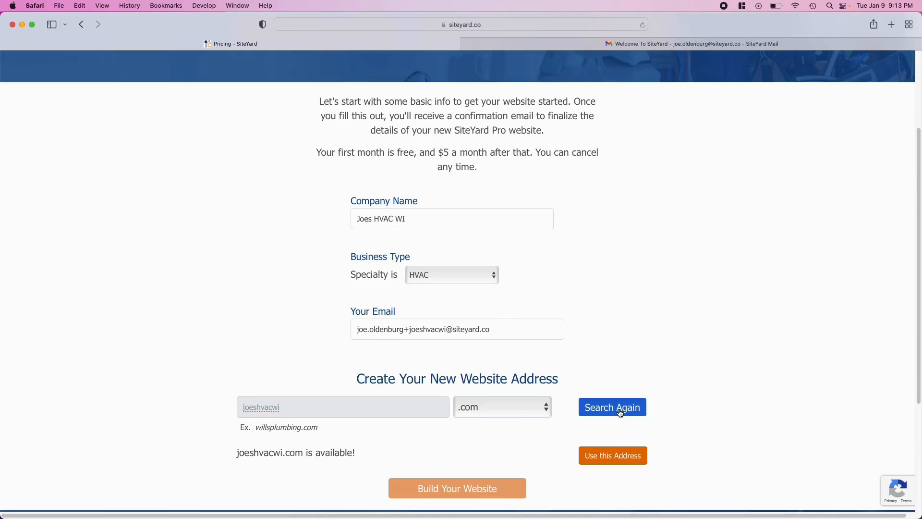
pyautogui.moveTo(256, 455); pyautogui.dragTo(347, 455)
pyautogui.click(346, 455)
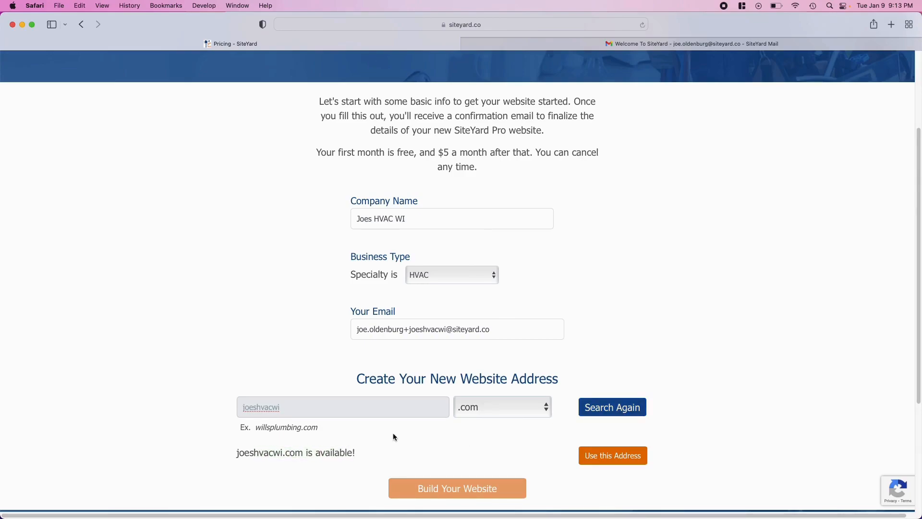
pyautogui.click(614, 461)
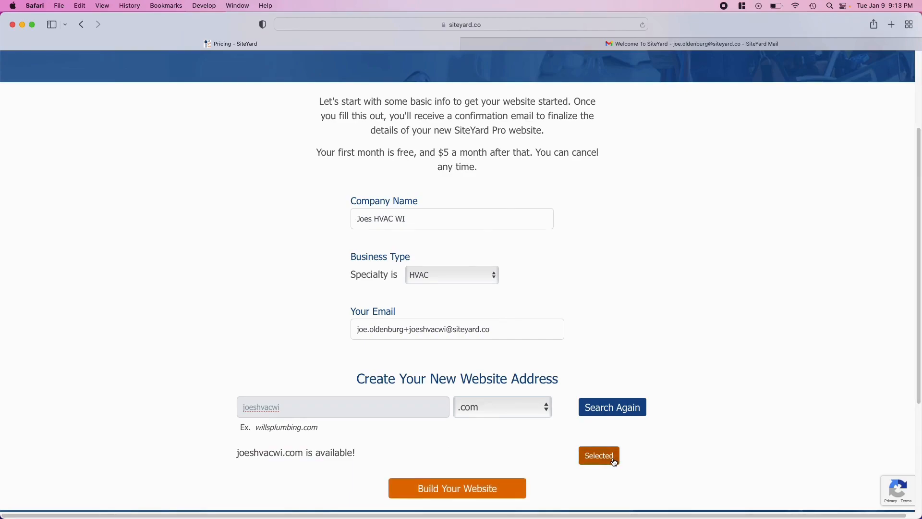
pyautogui.scroll(-3, 613, 462)
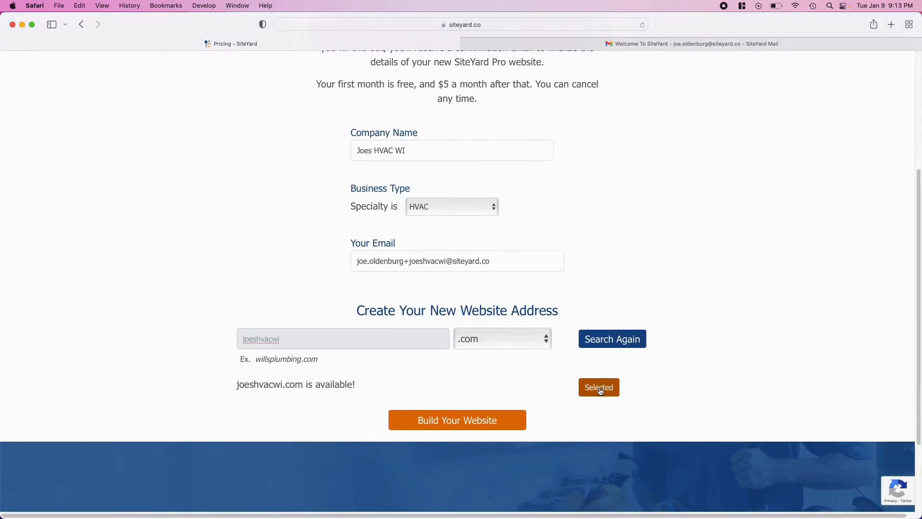
# Step: Build the new website, then close the success notice about the confirmation e-mail
pyautogui.click(462, 423)
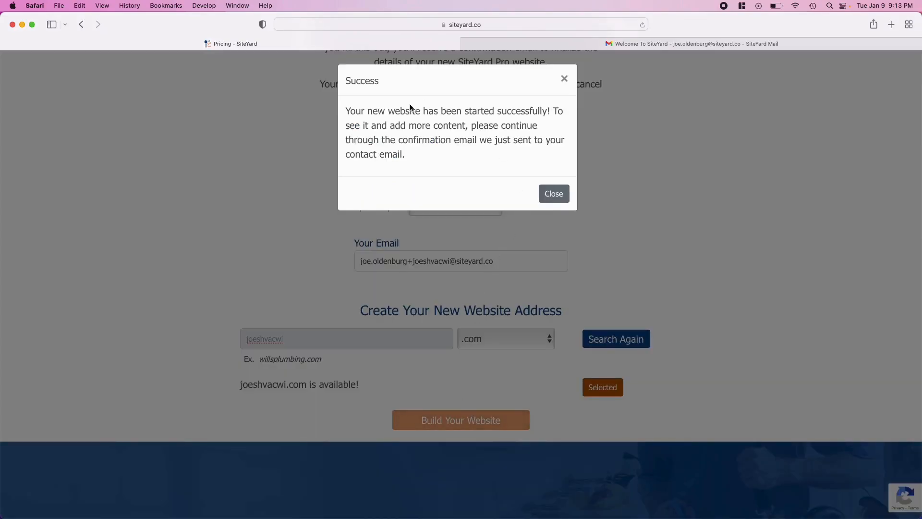
pyautogui.moveTo(368, 112); pyautogui.dragTo(550, 112)
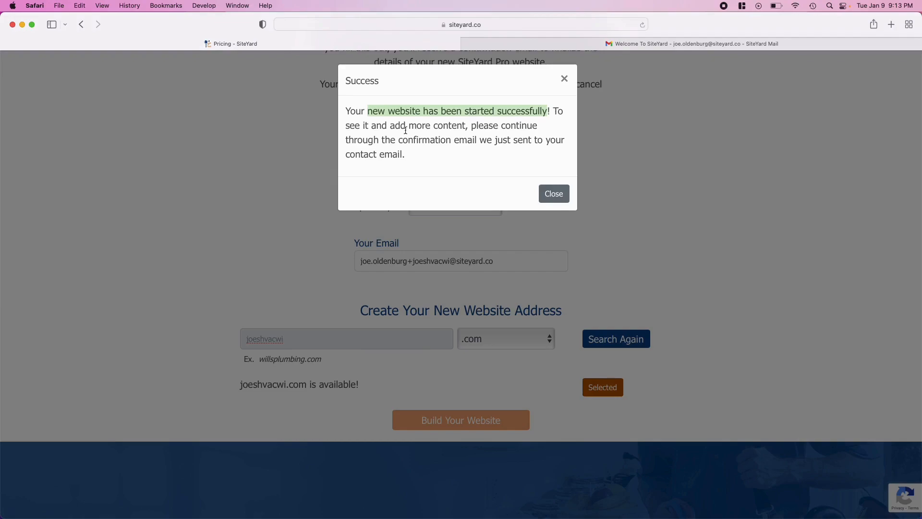
pyautogui.click(390, 127)
pyautogui.moveTo(390, 126); pyautogui.dragTo(517, 125)
pyautogui.moveTo(386, 143); pyautogui.dragTo(584, 142)
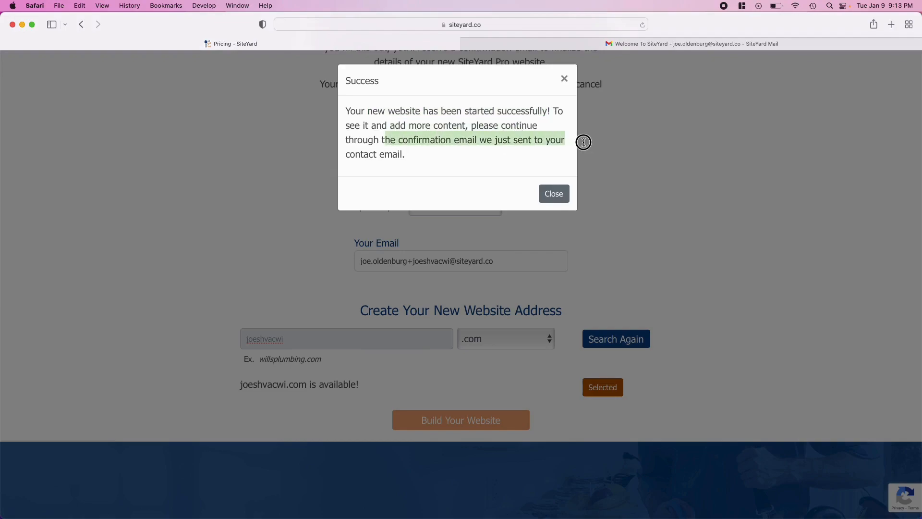
pyautogui.click(555, 194)
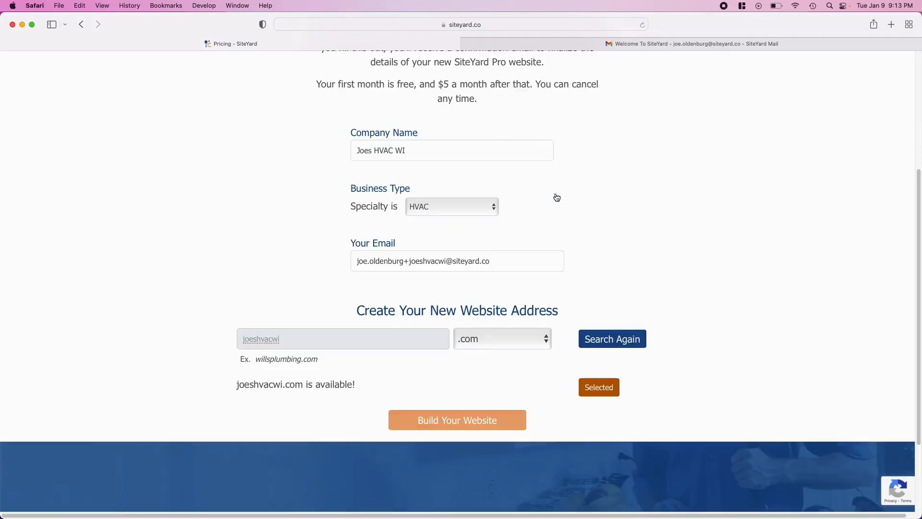
# Step: Confirm the e-mail address from the Welcome To SiteYard message in the mailbox
pyautogui.click(652, 47)
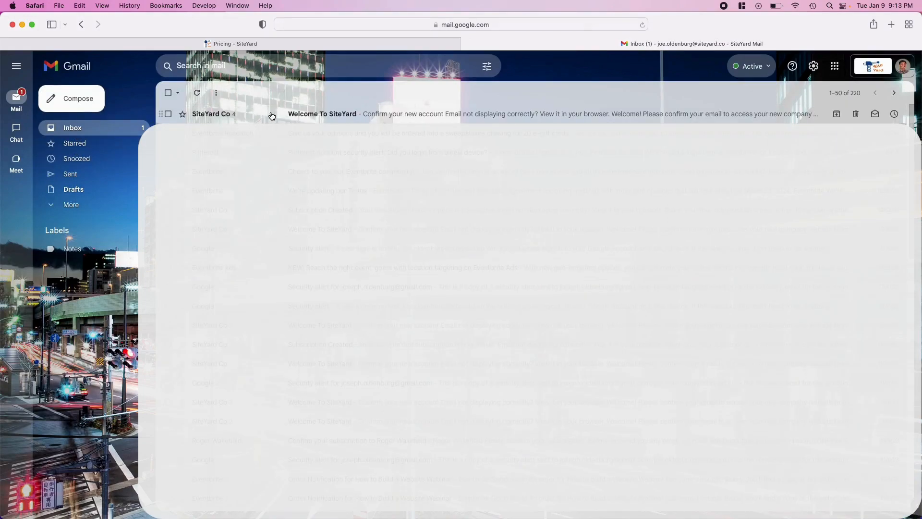
pyautogui.click(272, 116)
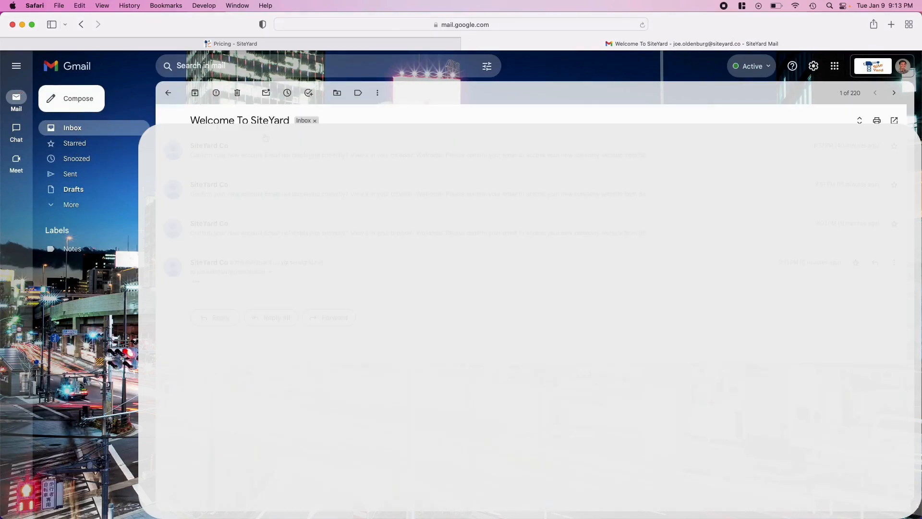
pyautogui.click(197, 282)
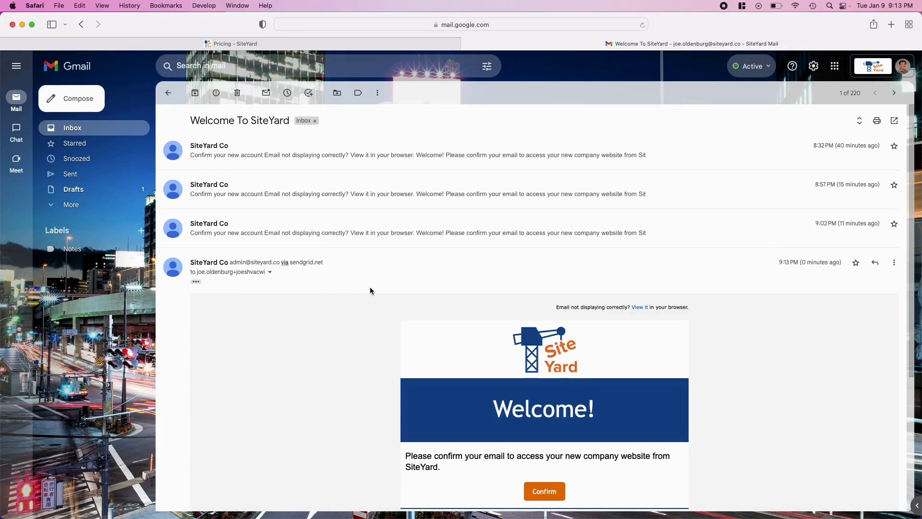
pyautogui.scroll(-3, 370, 290)
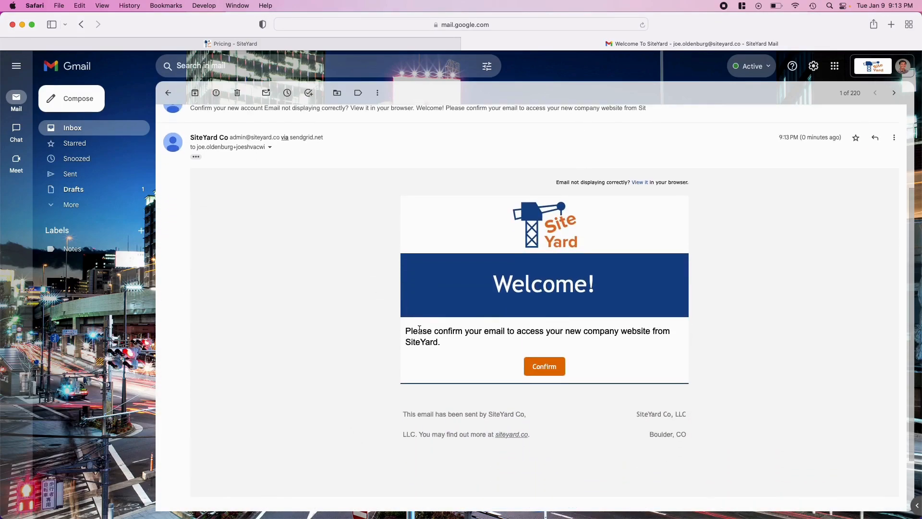
pyautogui.moveTo(426, 328); pyautogui.dragTo(622, 327)
pyautogui.click(624, 327)
pyautogui.click(549, 367)
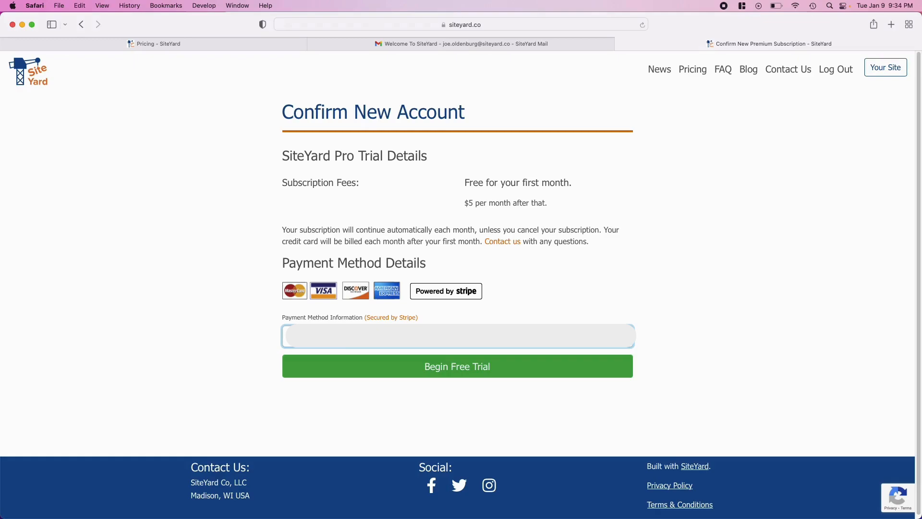
# Step: Begin the free one-month trial for joeshvacwi.com and confirm it
pyautogui.click(450, 368)
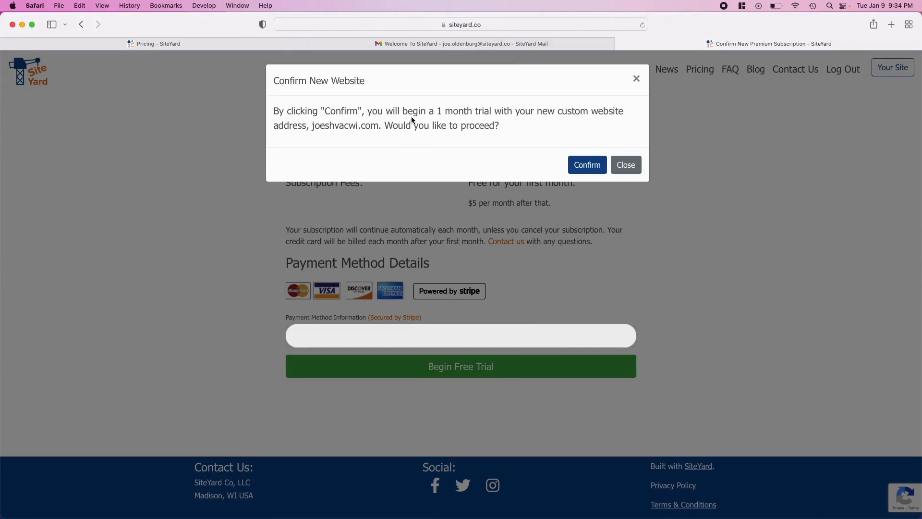
pyautogui.moveTo(320, 124); pyautogui.dragTo(380, 127)
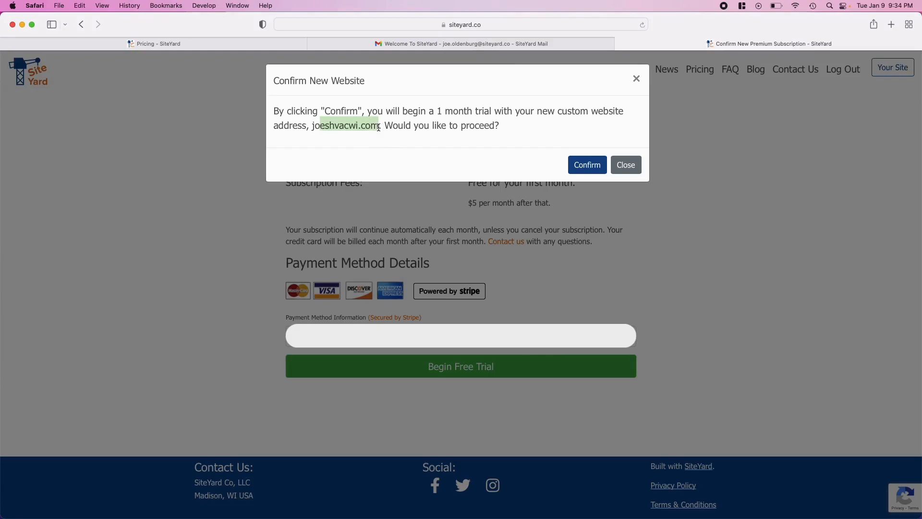
pyautogui.click(587, 166)
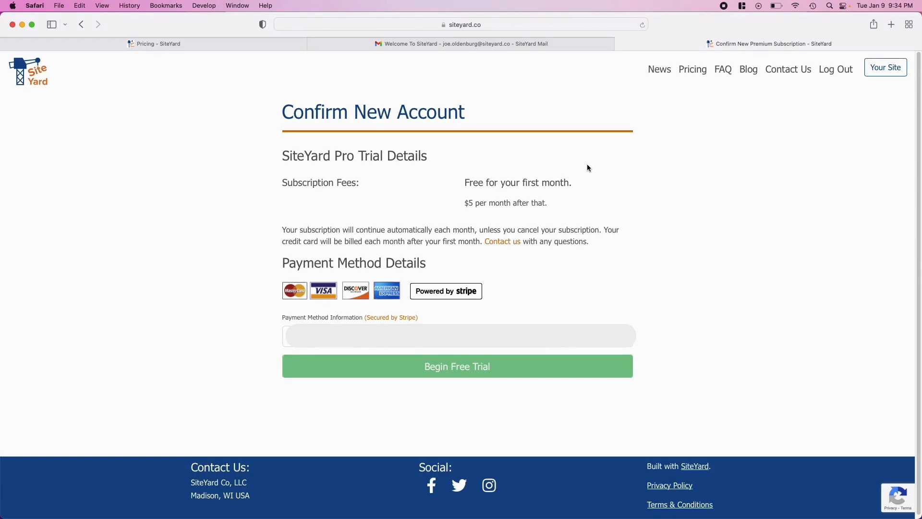
# Step: Set and submit a new password for the activated account
pyautogui.moveTo(310, 107); pyautogui.dragTo(487, 108)
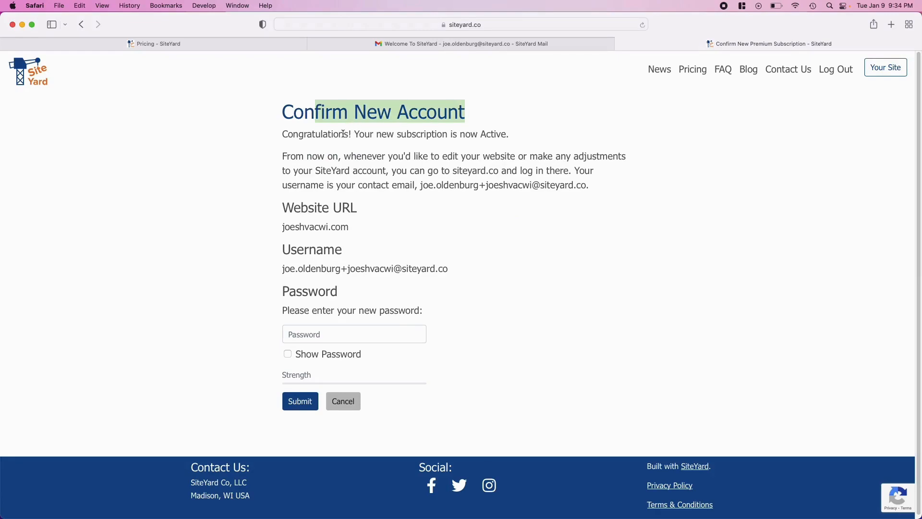
pyautogui.moveTo(338, 134); pyautogui.dragTo(482, 135)
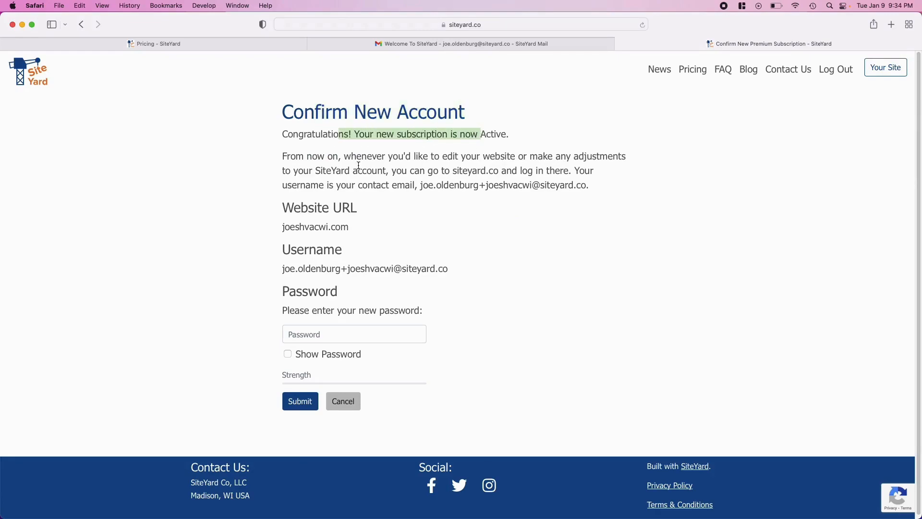
pyautogui.moveTo(327, 155); pyautogui.dragTo(595, 179)
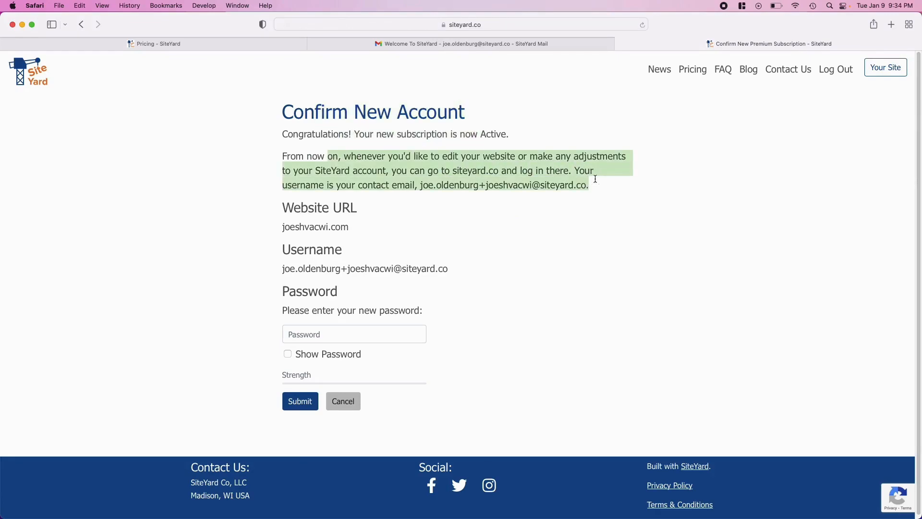
pyautogui.click(595, 179)
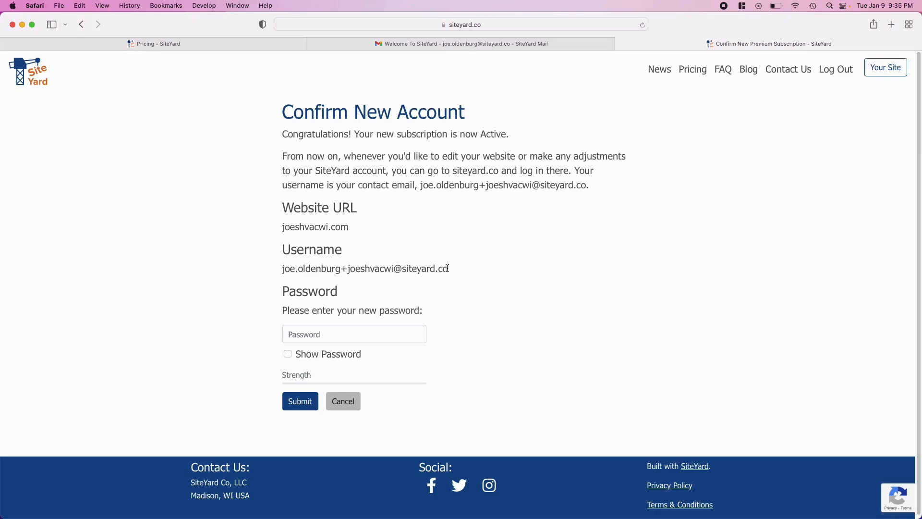
pyautogui.moveTo(290, 268); pyautogui.dragTo(429, 272)
pyautogui.click(428, 272)
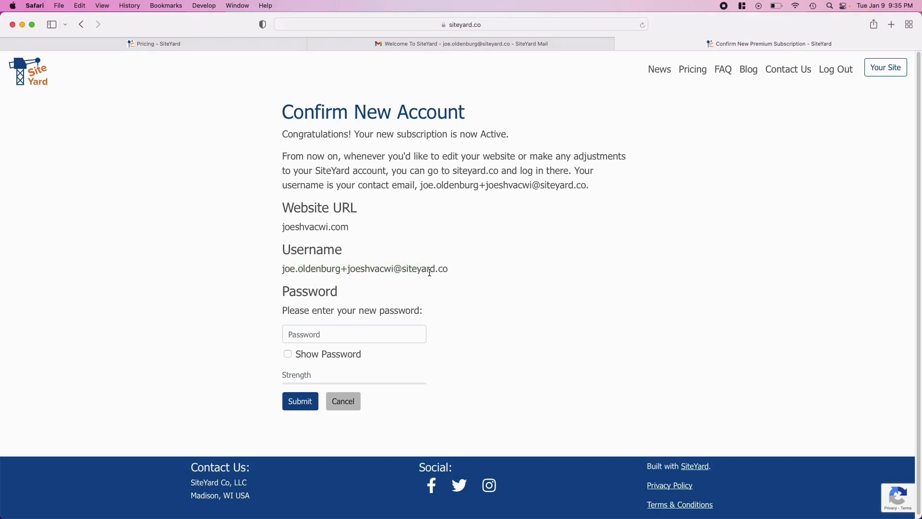
pyautogui.click(309, 335)
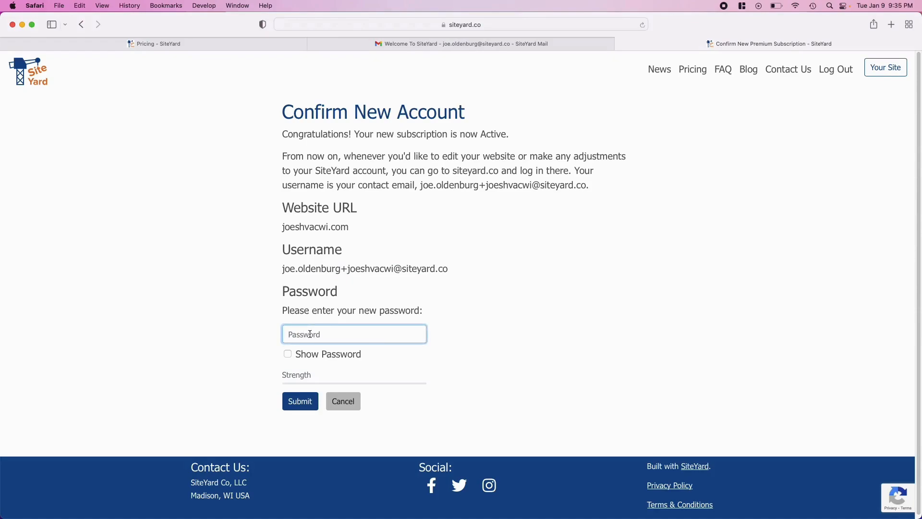
pyautogui.write('•••••••••••')
pyautogui.click(299, 401)
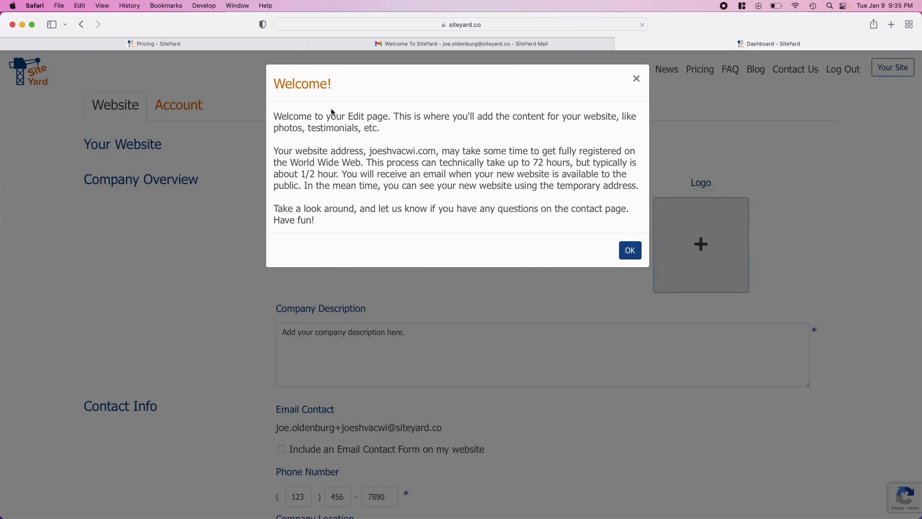
# Step: Dismiss the Welcome notice about the joeshvacwi.com address and availability e-mail
pyautogui.moveTo(290, 150); pyautogui.dragTo(437, 149)
pyautogui.click(436, 149)
pyautogui.moveTo(441, 175); pyautogui.dragTo(596, 175)
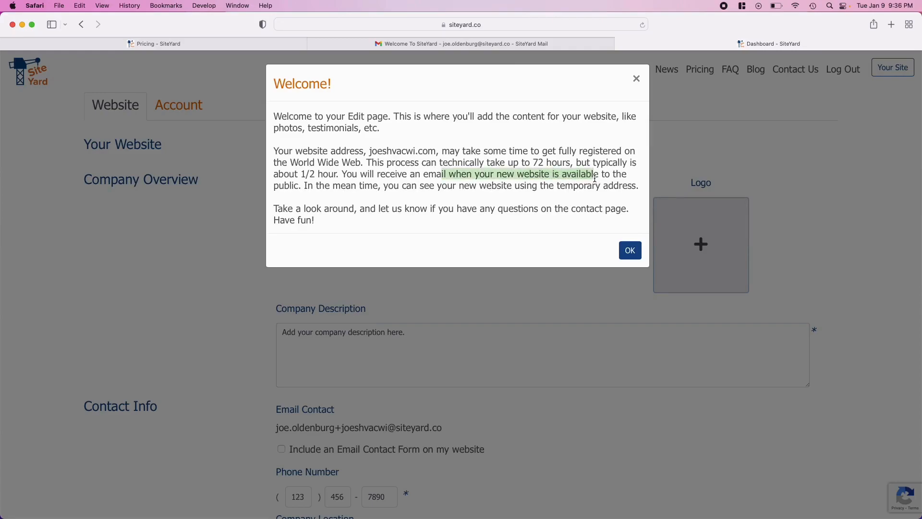
pyautogui.click(630, 250)
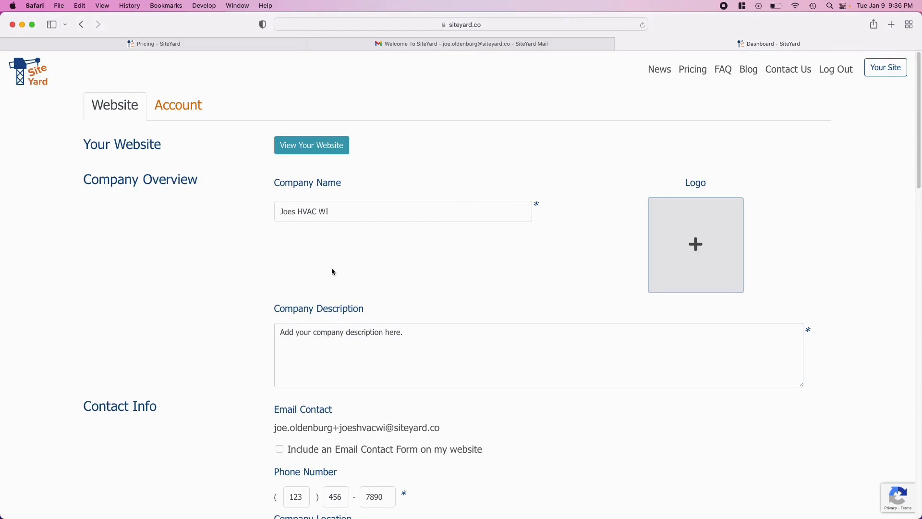
pyautogui.moveTo(99, 179); pyautogui.dragTo(221, 179)
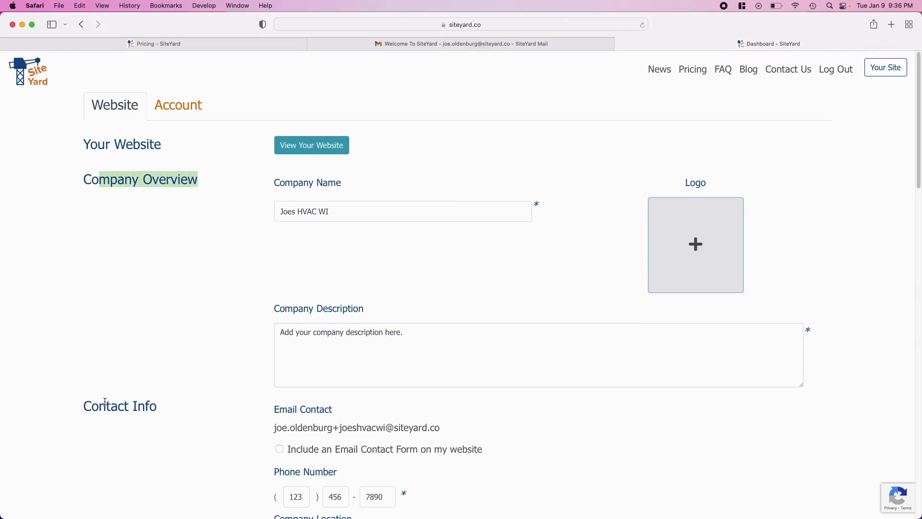
pyautogui.scroll(-10, 106, 401)
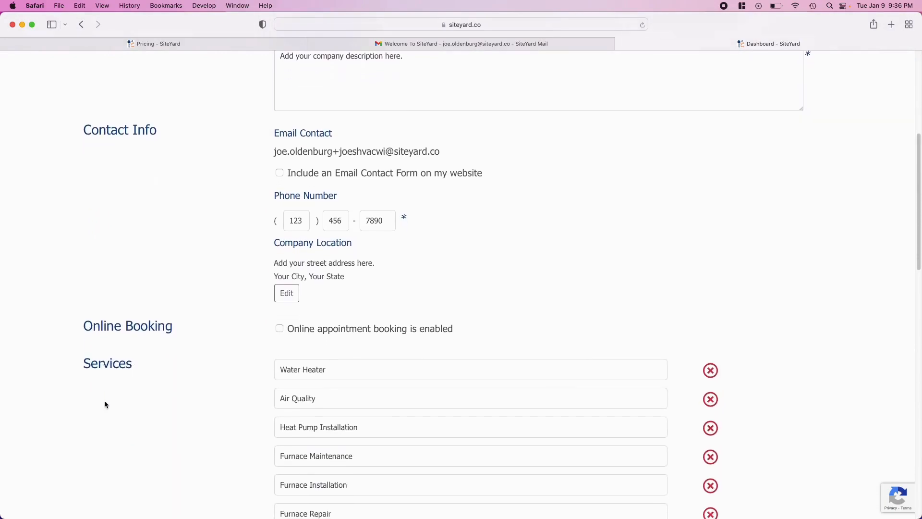
pyautogui.scroll(-2, 106, 404)
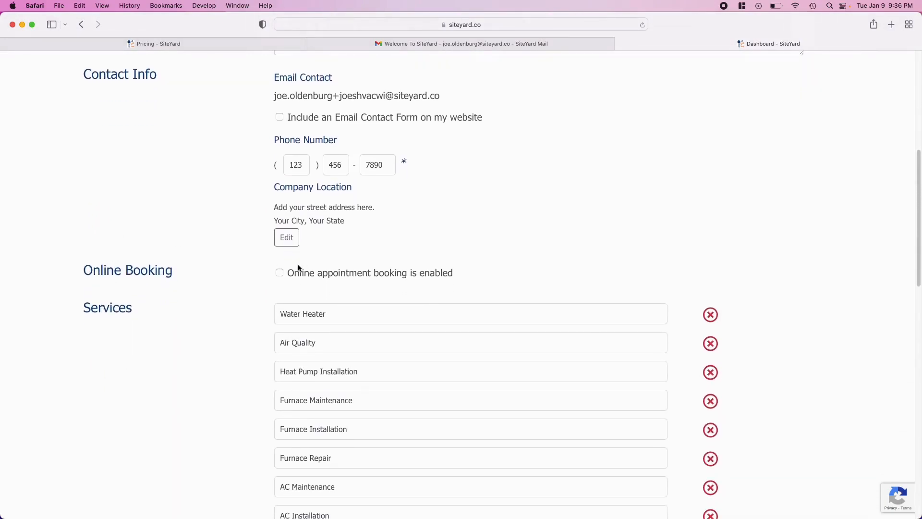
pyautogui.scroll(-10, 111, 334)
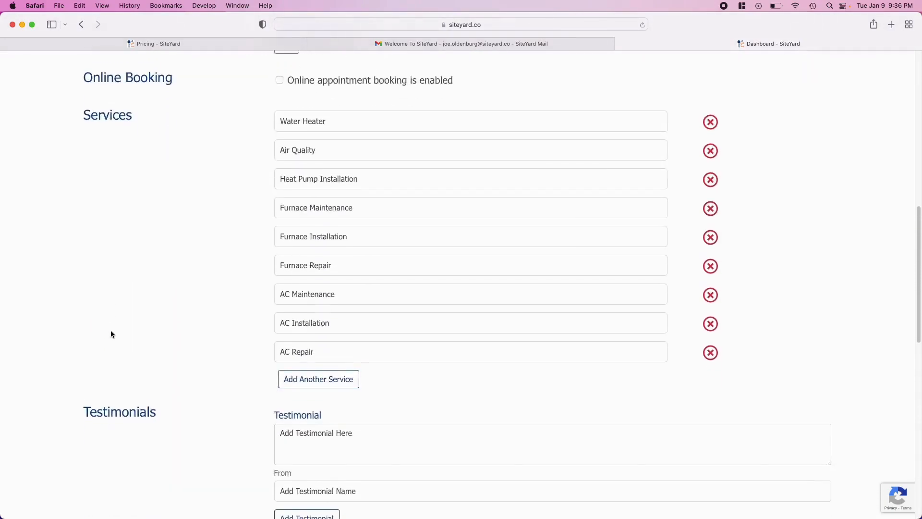
pyautogui.scroll(-9, 111, 334)
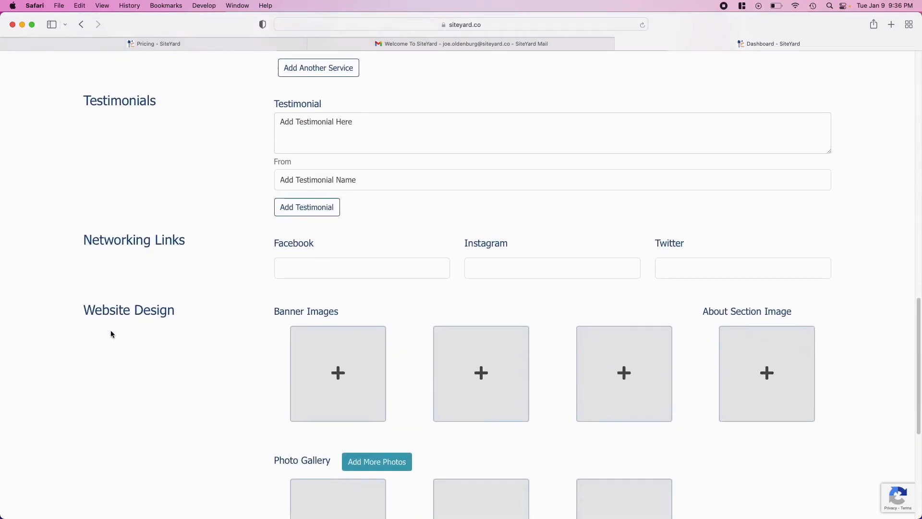
pyautogui.scroll(-6, 110, 334)
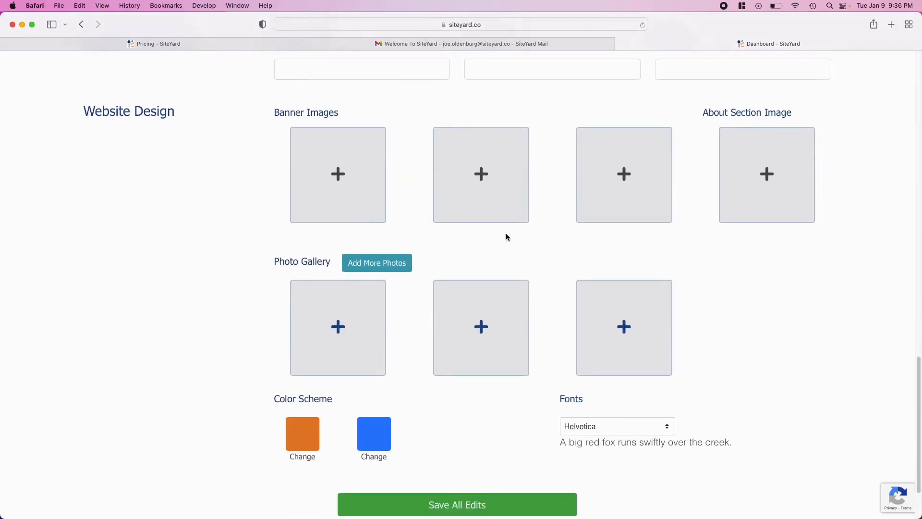
pyautogui.scroll(-3, 413, 406)
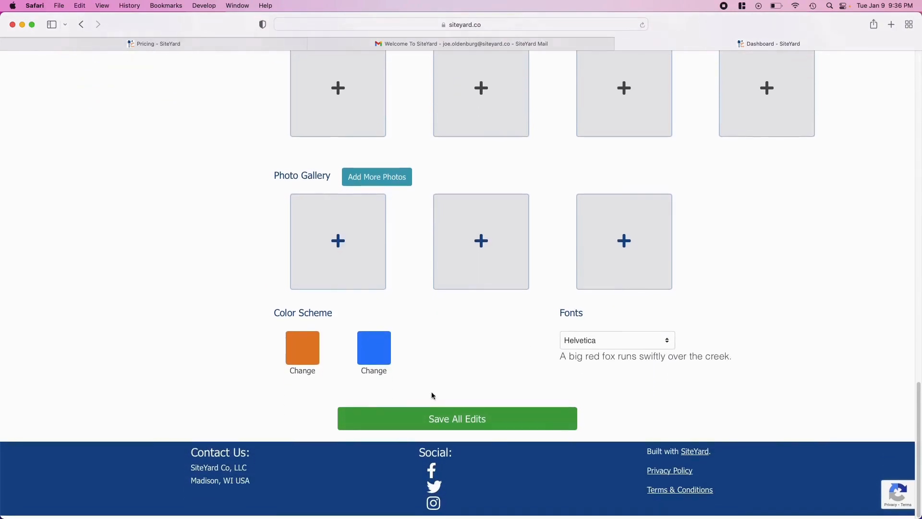
pyautogui.click(481, 422)
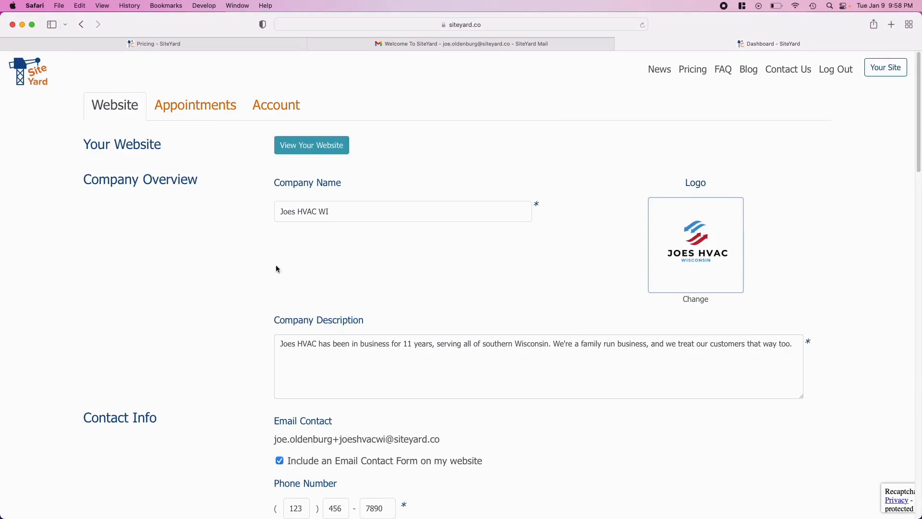
# Step: Keep the Email Contact Form option enabled after toggling it off and back on
pyautogui.moveTo(287, 214); pyautogui.dragTo(318, 212)
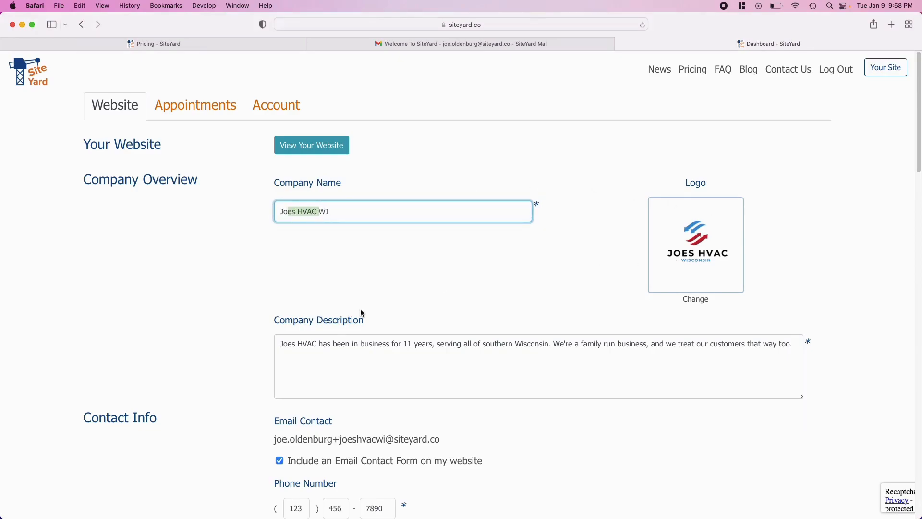
pyautogui.tripleClick(301, 346)
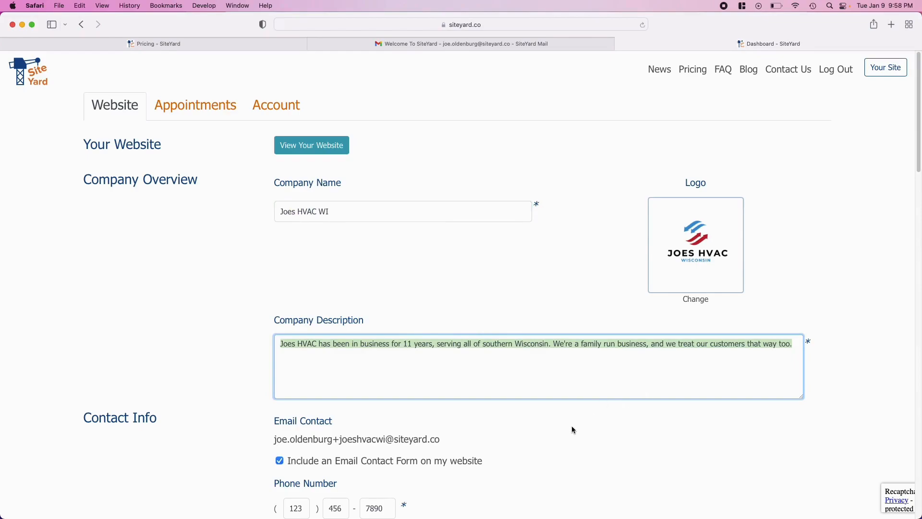
pyautogui.scroll(-5, 571, 426)
pyautogui.click(295, 282)
pyautogui.moveTo(295, 283); pyautogui.dragTo(468, 288)
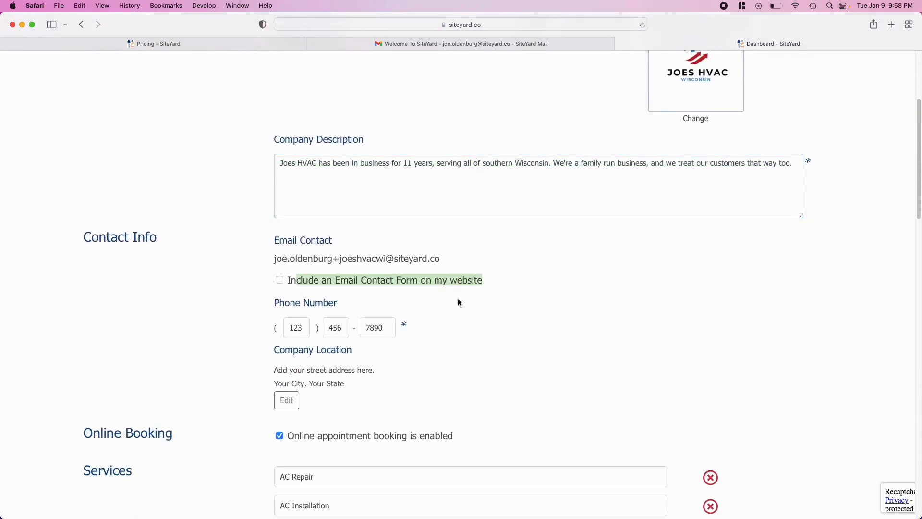
pyautogui.click(279, 280)
# Step: Start editing the Company Location street address
pyautogui.scroll(-3, 294, 392)
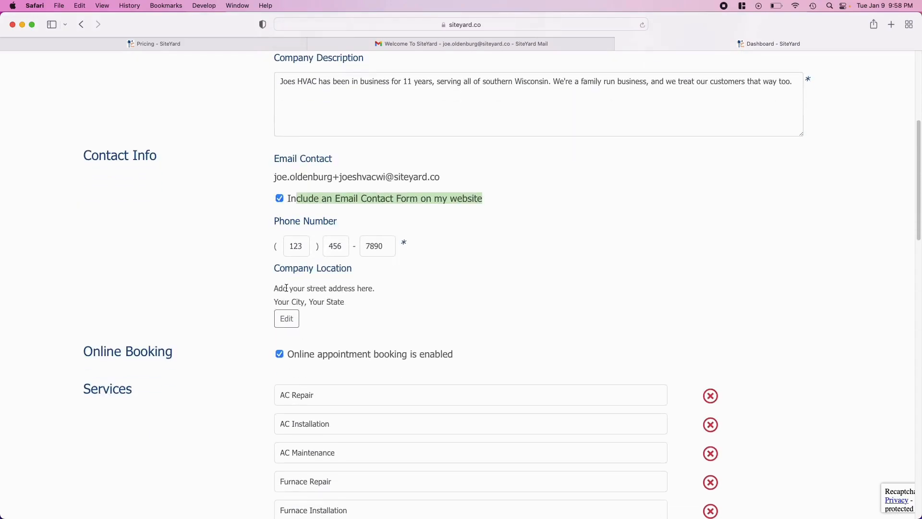
pyautogui.scroll(-3, 304, 419)
pyautogui.scroll(-1, 306, 418)
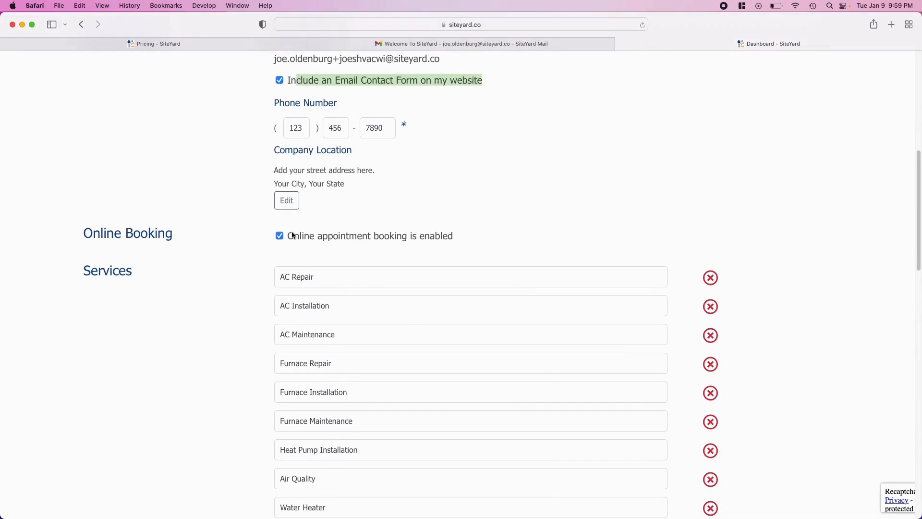
pyautogui.click(287, 209)
pyautogui.click(310, 199)
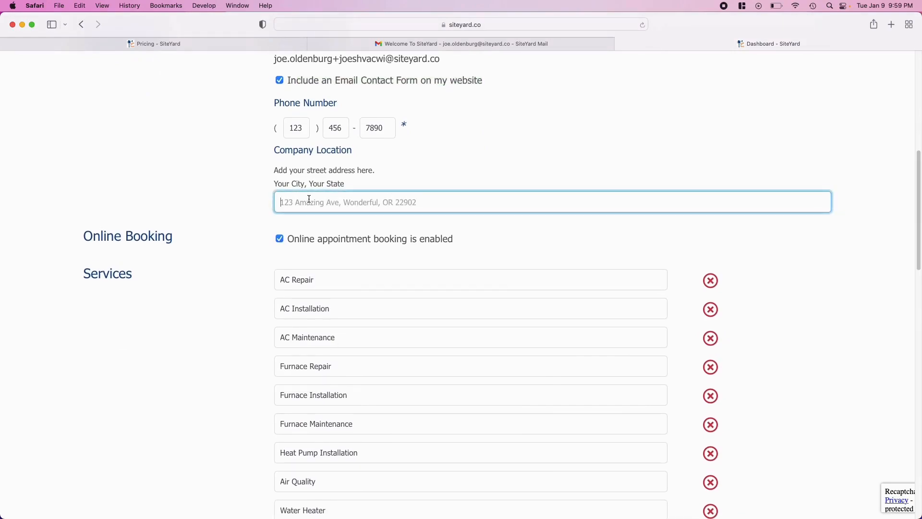
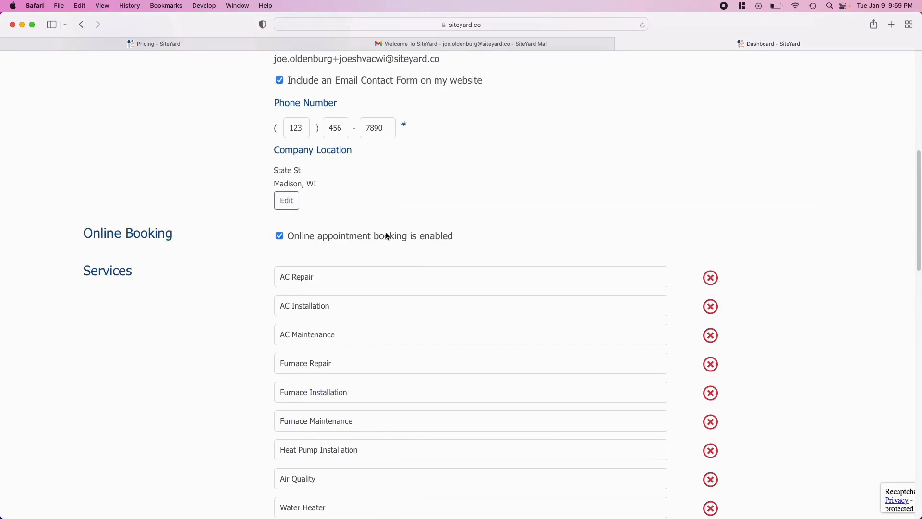
pyautogui.scroll(-2, 387, 235)
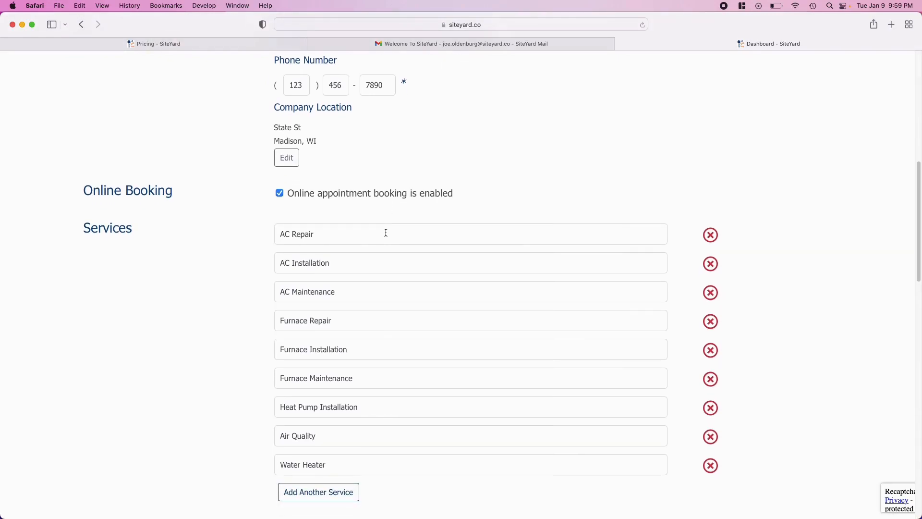
pyautogui.scroll(-3, 386, 232)
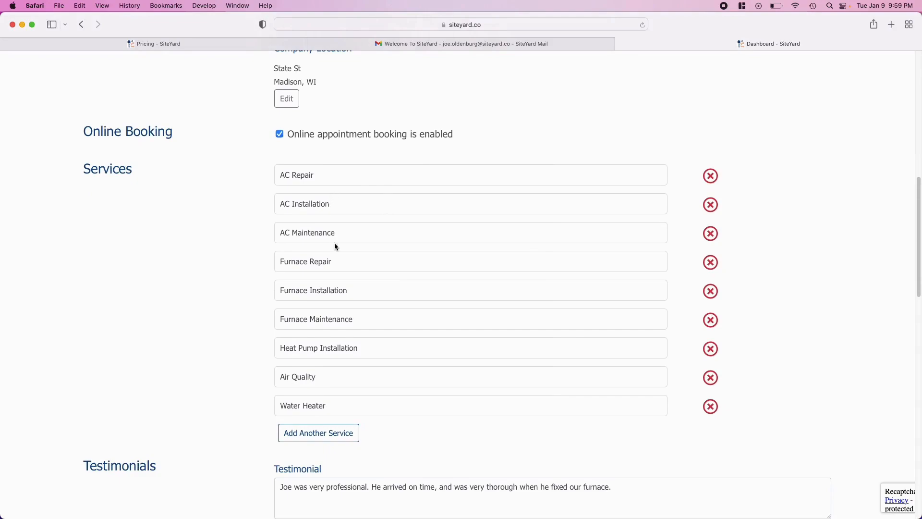
pyautogui.scroll(-12, 371, 373)
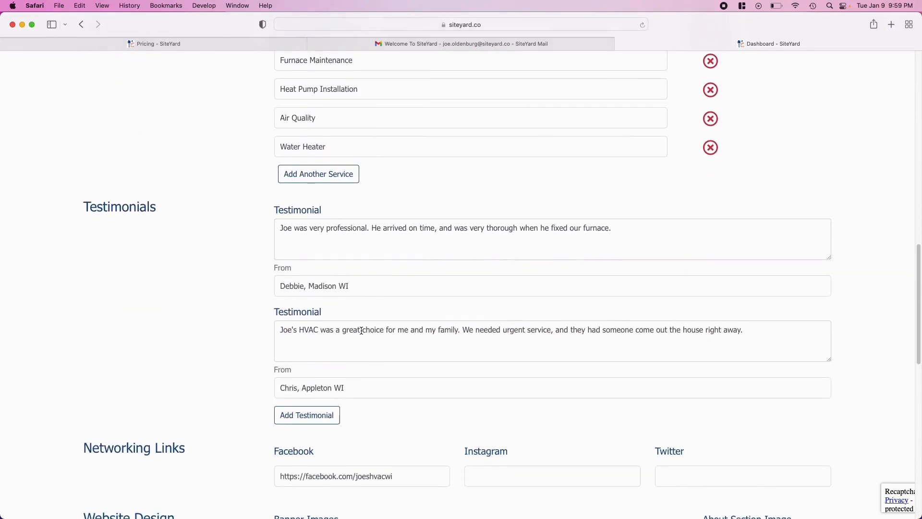
pyautogui.scroll(-8, 359, 337)
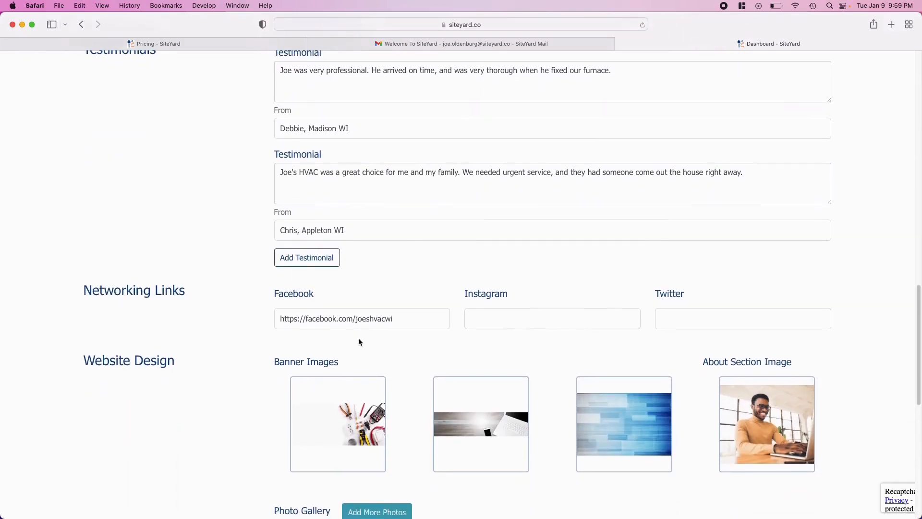
pyautogui.scroll(-4, 358, 341)
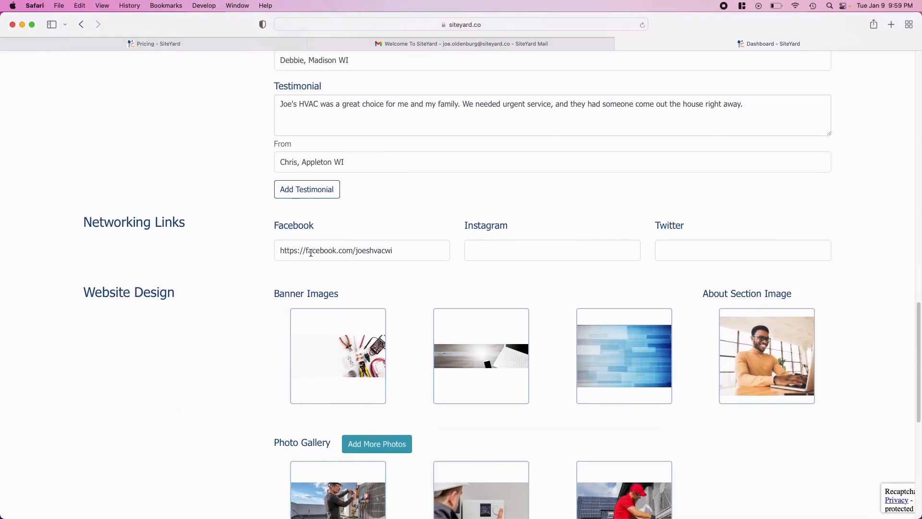
pyautogui.scroll(-4, 429, 359)
pyautogui.scroll(-4, 429, 359)
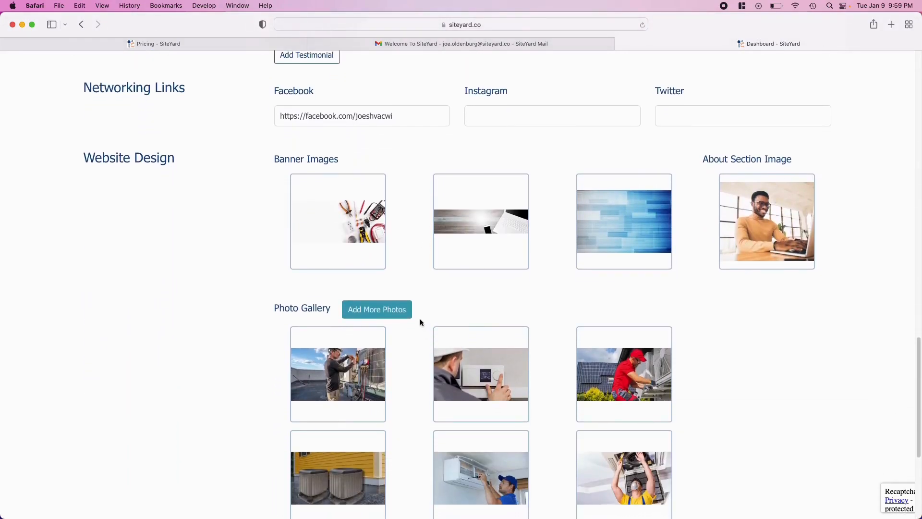
pyautogui.scroll(-10, 480, 449)
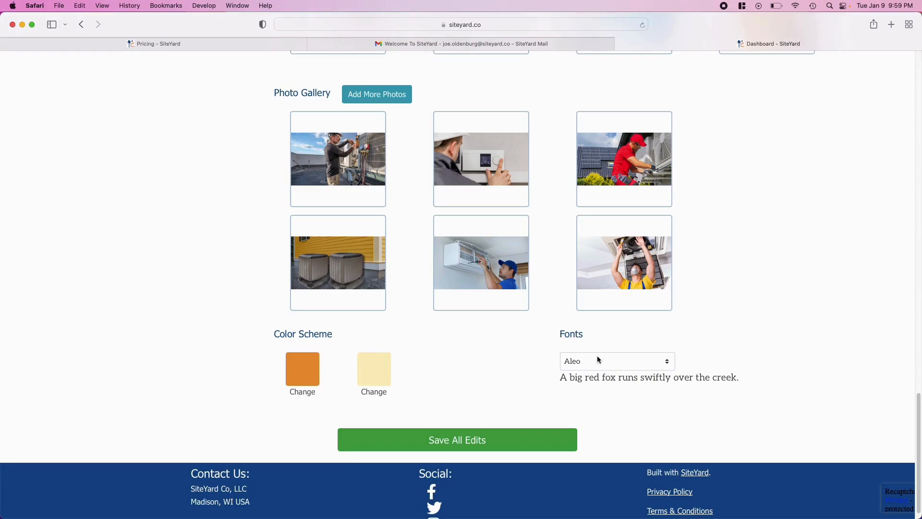
pyautogui.click(456, 444)
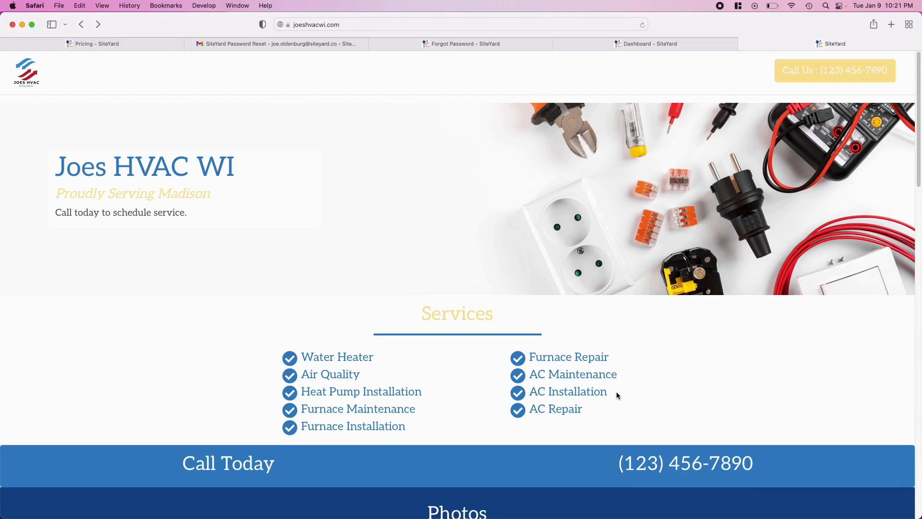
# Step: Scroll through the live joeshvacwi.com site from Services down to the footer and back up
pyautogui.scroll(-3, 616, 391)
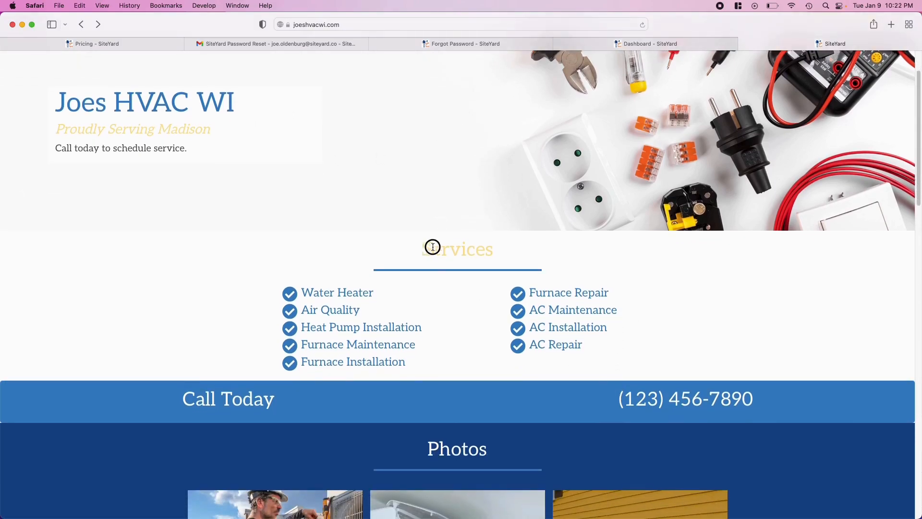
pyautogui.moveTo(429, 247); pyautogui.dragTo(490, 246)
pyautogui.click(469, 257)
pyautogui.scroll(3, 469, 257)
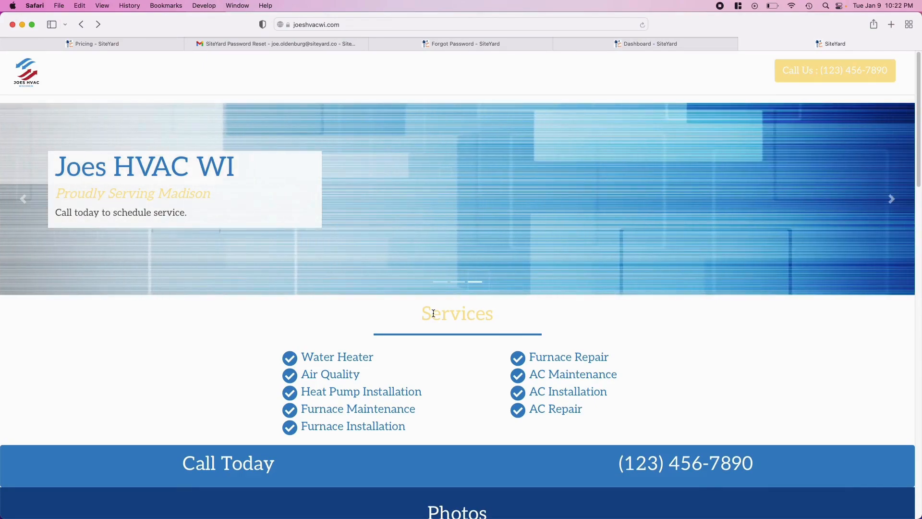
pyautogui.scroll(-15, 433, 313)
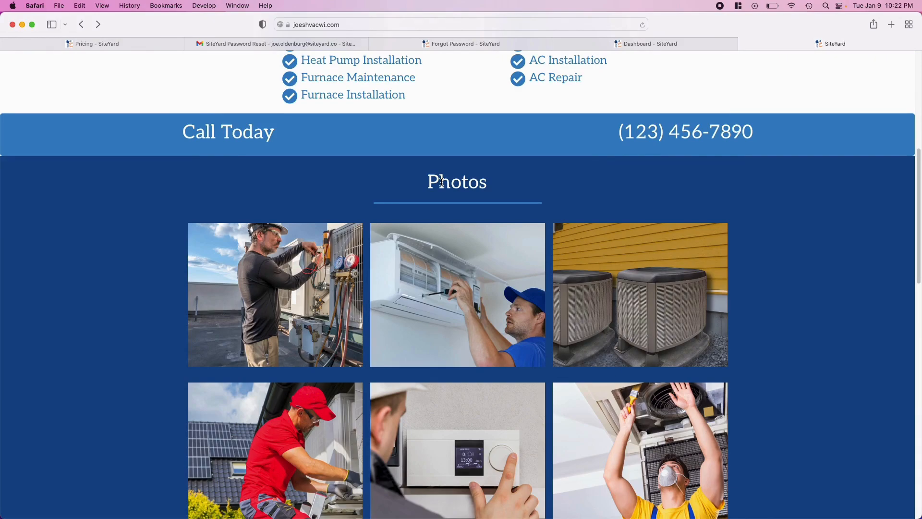
pyautogui.scroll(-10, 442, 182)
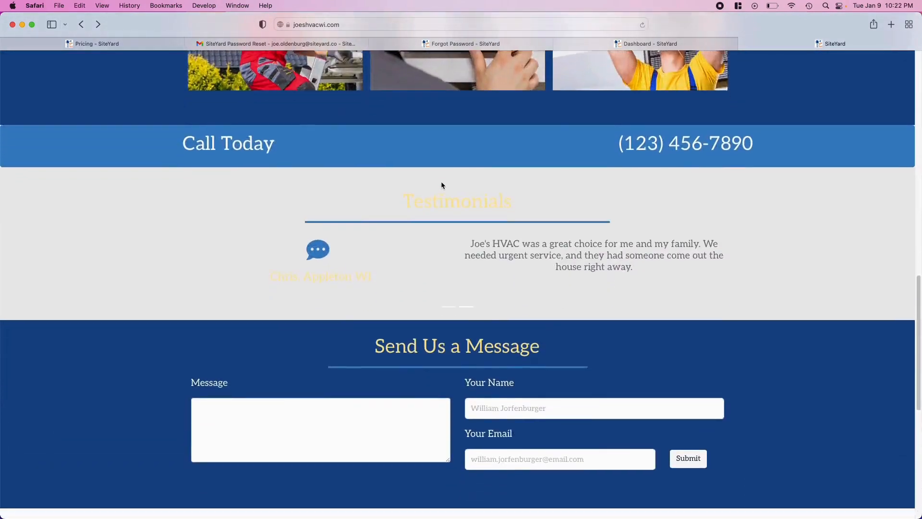
pyautogui.scroll(-2, 442, 185)
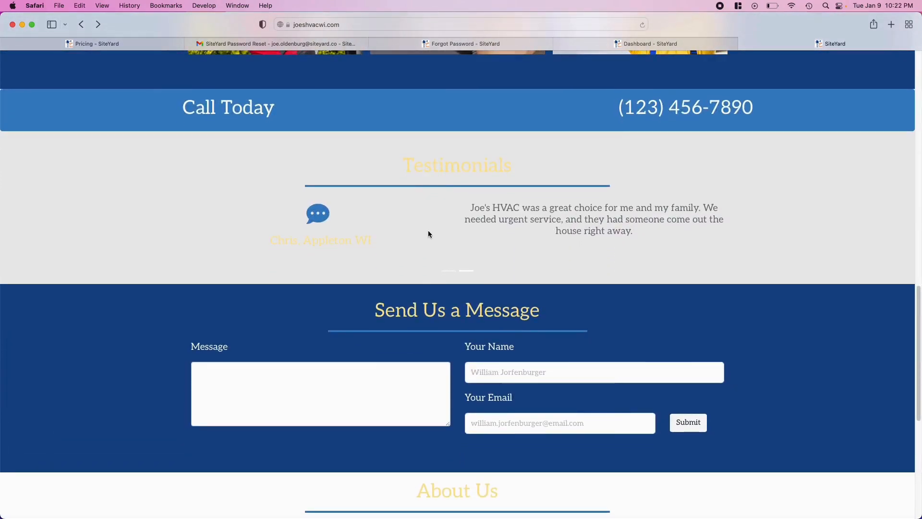
pyautogui.scroll(-3, 428, 234)
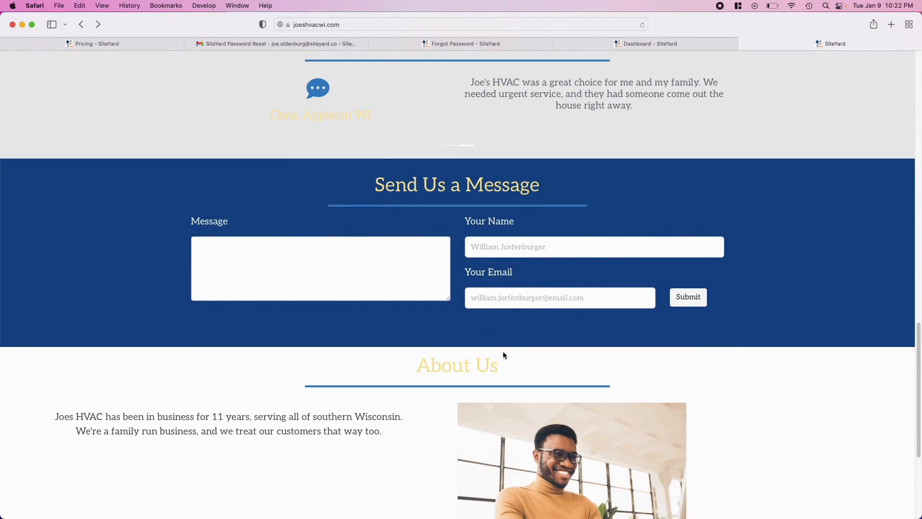
pyautogui.scroll(-5, 503, 353)
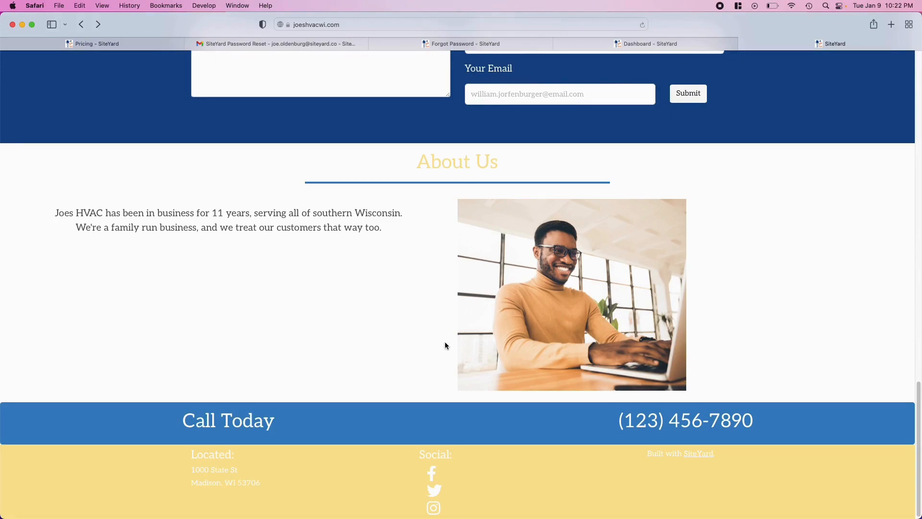
pyautogui.scroll(-1, 444, 342)
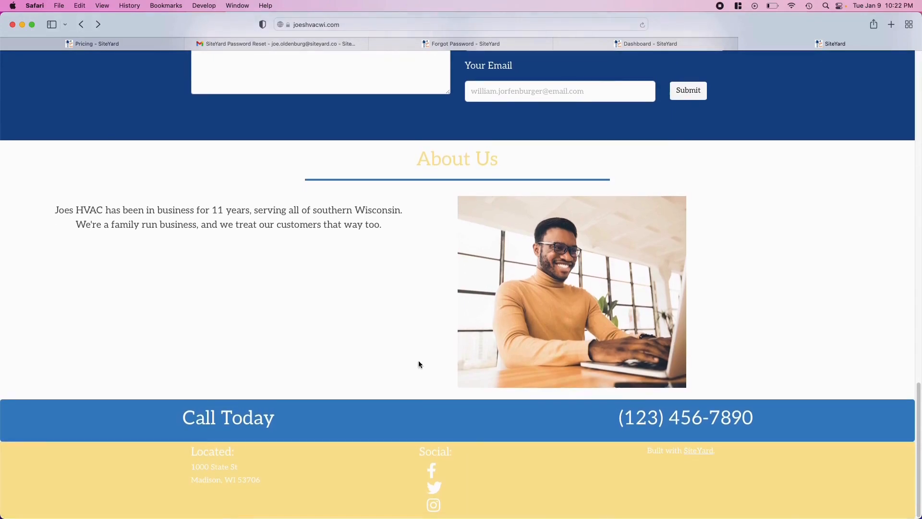
pyautogui.scroll(15, 432, 381)
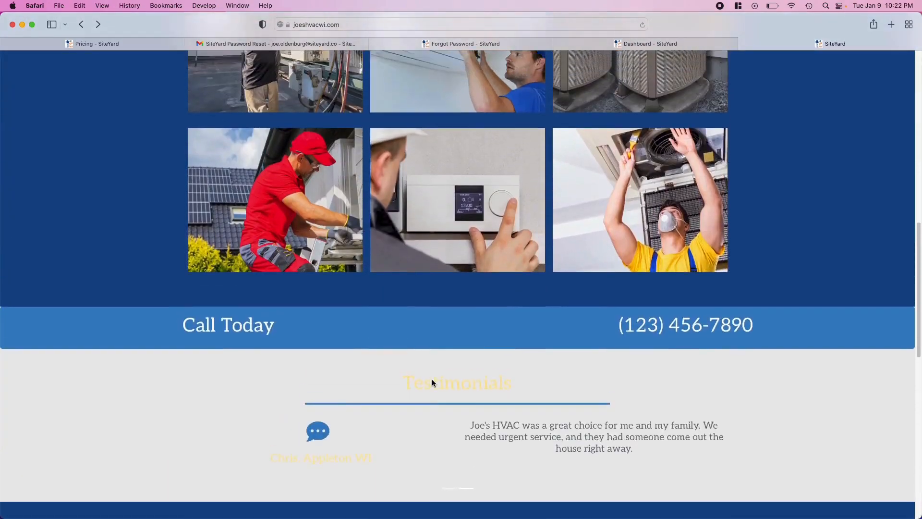